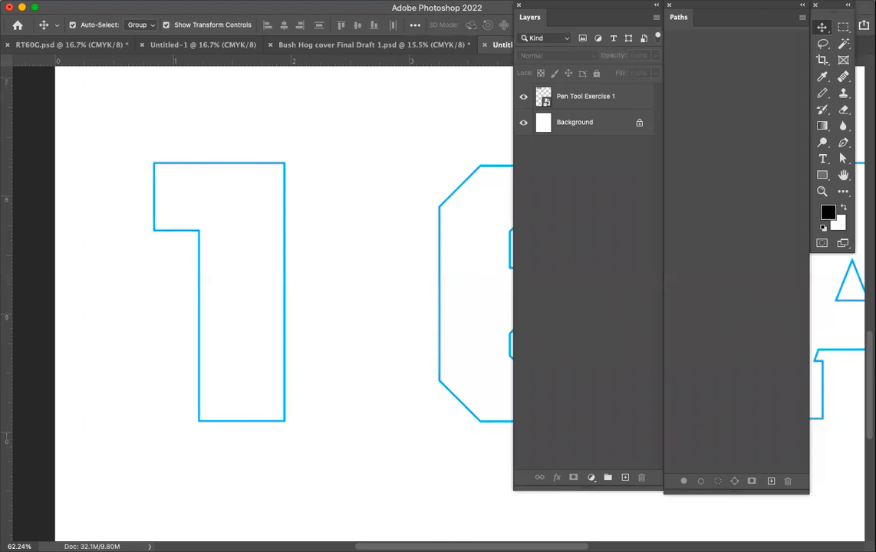
pyautogui.click(396, 0)
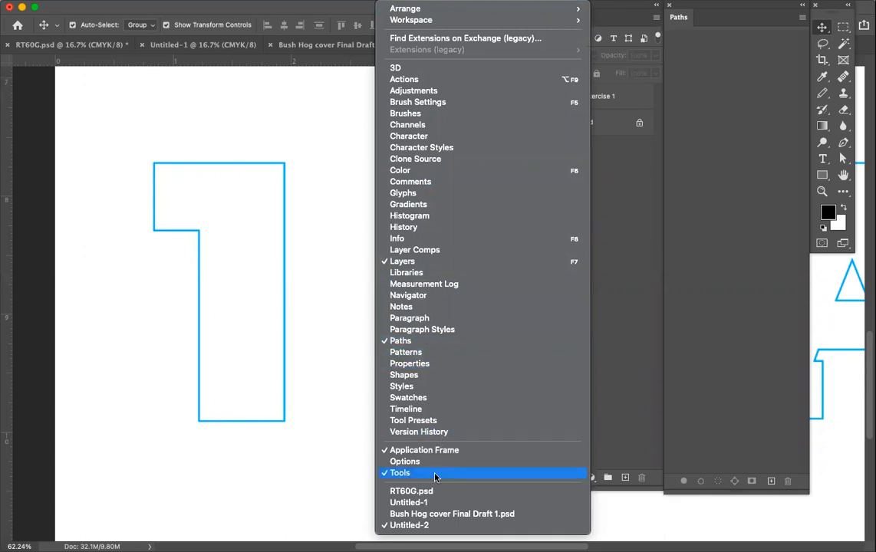
pyautogui.click(326, 256)
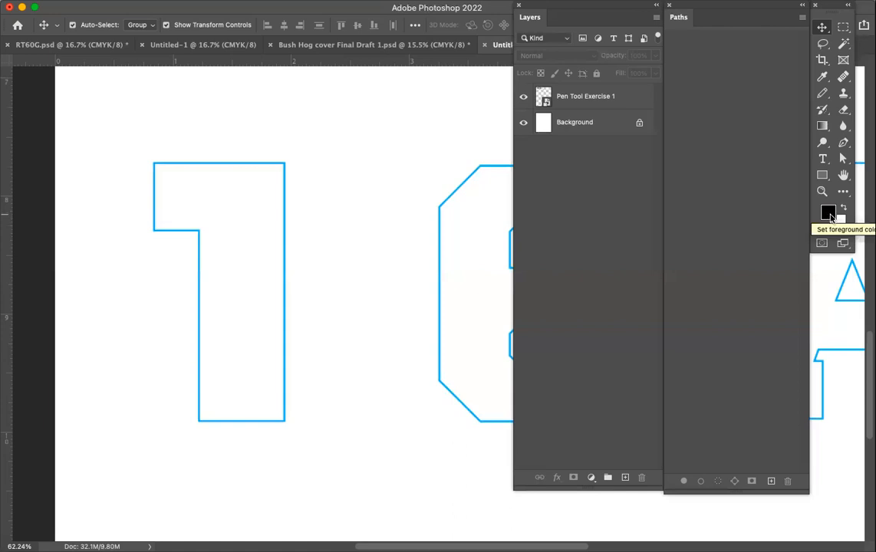
# Set the foreground color to red, #e71a1d.
pyautogui.click(828, 213)
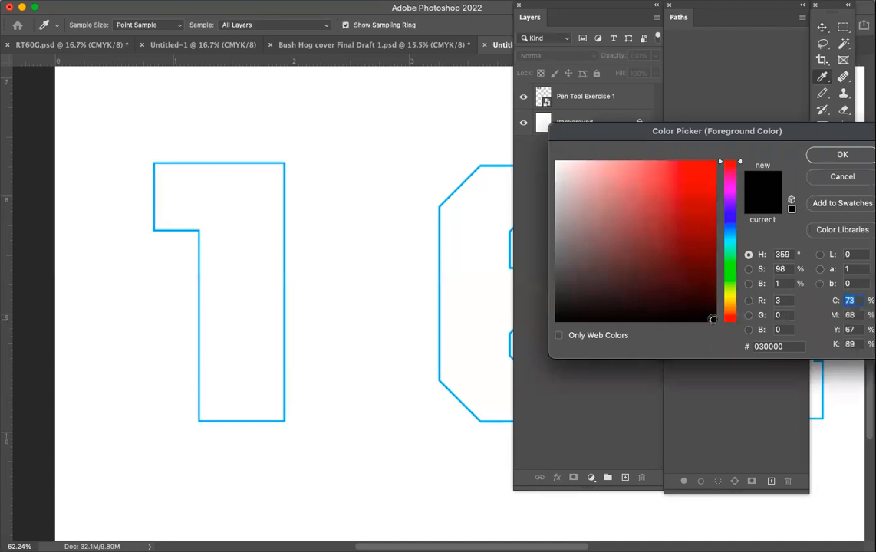
pyautogui.click(697, 176)
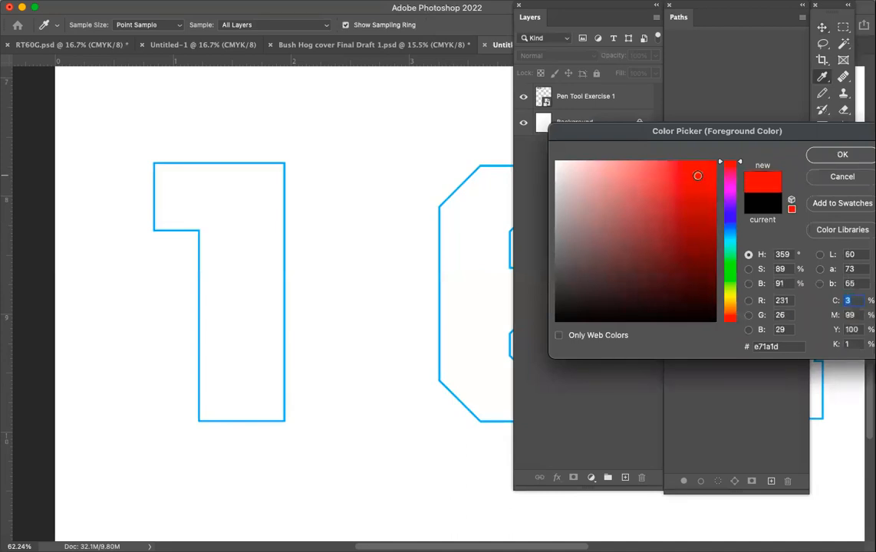
pyautogui.click(841, 155)
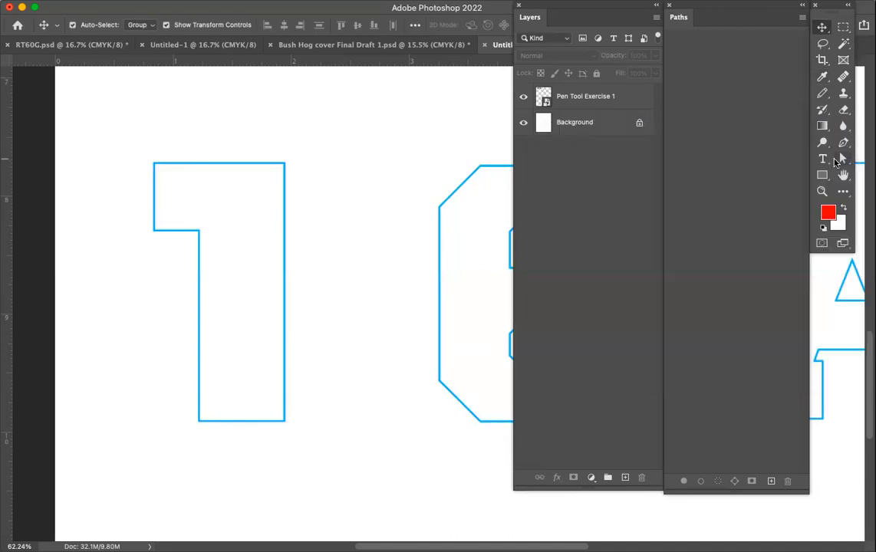
# Set the foreground color to pure black, #000000, without adding a color swatch.
pyautogui.click(828, 213)
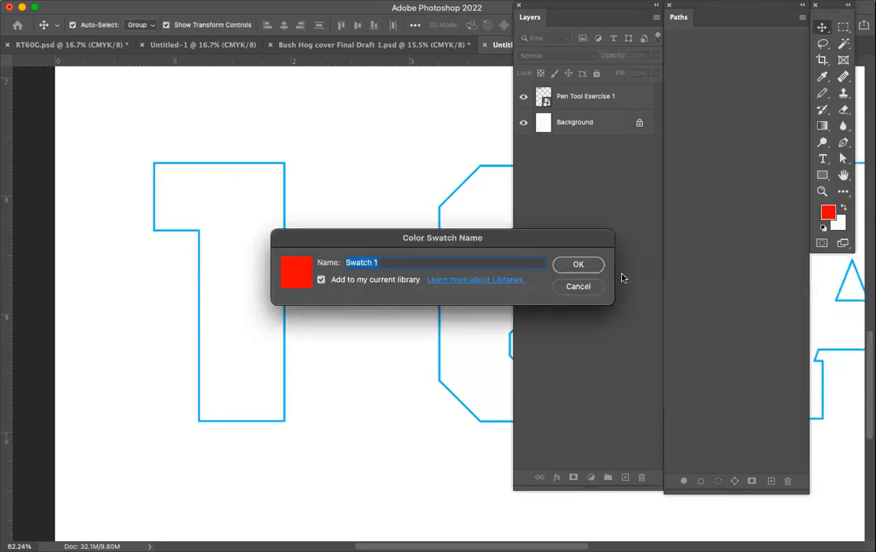
pyautogui.click(570, 291)
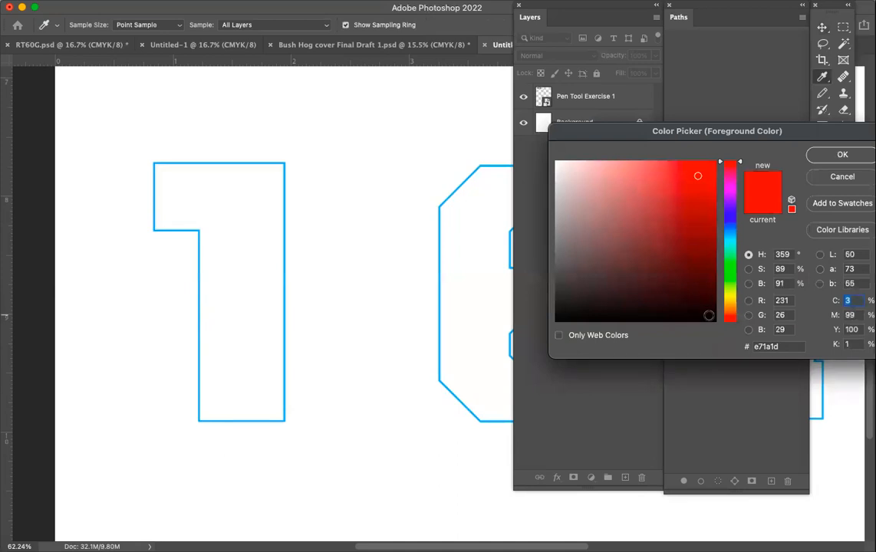
pyautogui.click(713, 322)
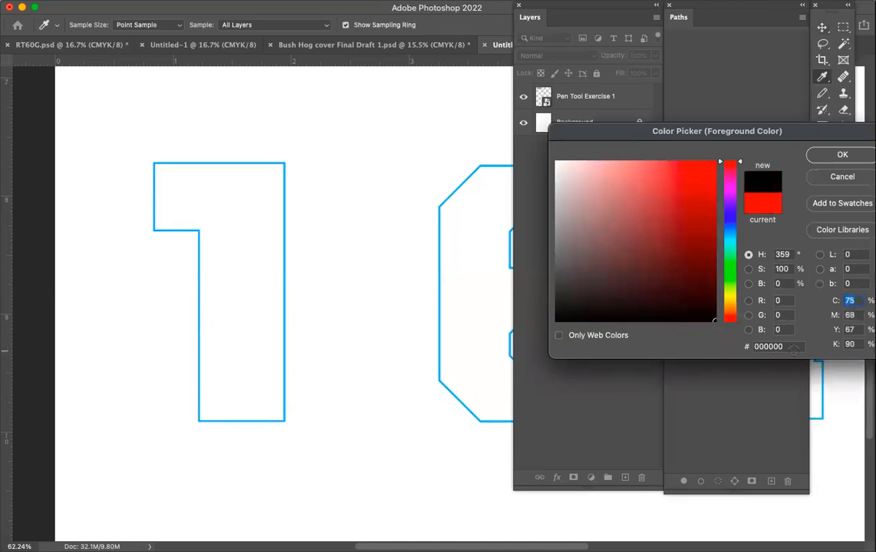
pyautogui.moveTo(694, 294)
pyautogui.mouseDown()
pyautogui.moveTo(569, 215)
pyautogui.moveTo(620, 221)
pyautogui.moveTo(641, 241)
pyautogui.moveTo(653, 234)
pyautogui.moveTo(631, 219)
pyautogui.moveTo(694, 223)
pyautogui.moveTo(666, 241)
pyautogui.moveTo(667, 222)
pyautogui.moveTo(643, 212)
pyautogui.moveTo(640, 245)
pyautogui.moveTo(664, 212)
pyautogui.moveTo(649, 228)
pyautogui.moveTo(683, 229)
pyautogui.moveTo(691, 255)
pyautogui.moveTo(692, 185)
pyautogui.moveTo(691, 303)
pyautogui.moveTo(716, 333)
pyautogui.mouseUp()
pyautogui.moveTo(717, 329)
pyautogui.mouseDown()
pyautogui.moveTo(550, 161)
pyautogui.moveTo(714, 321)
pyautogui.mouseUp()
pyautogui.click(842, 155)
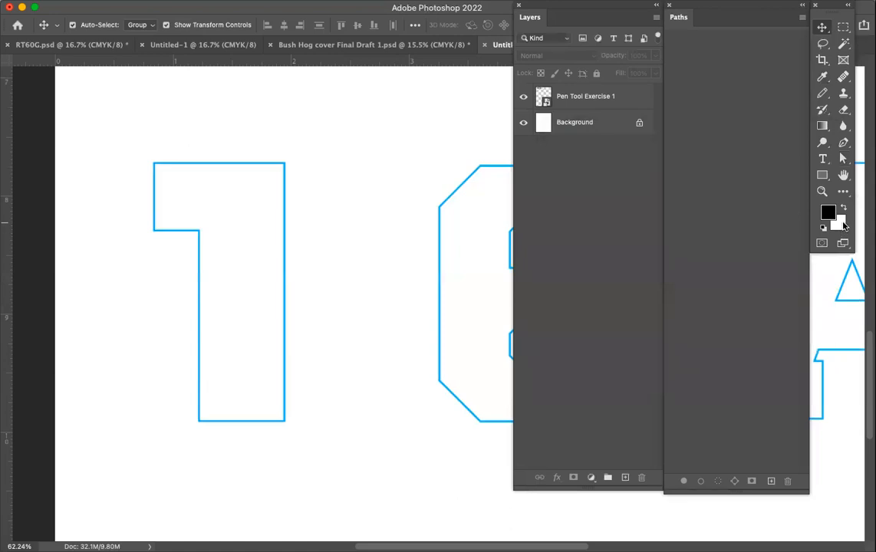
# Accept white, #ffffff, as the background color.
pyautogui.click(844, 225)
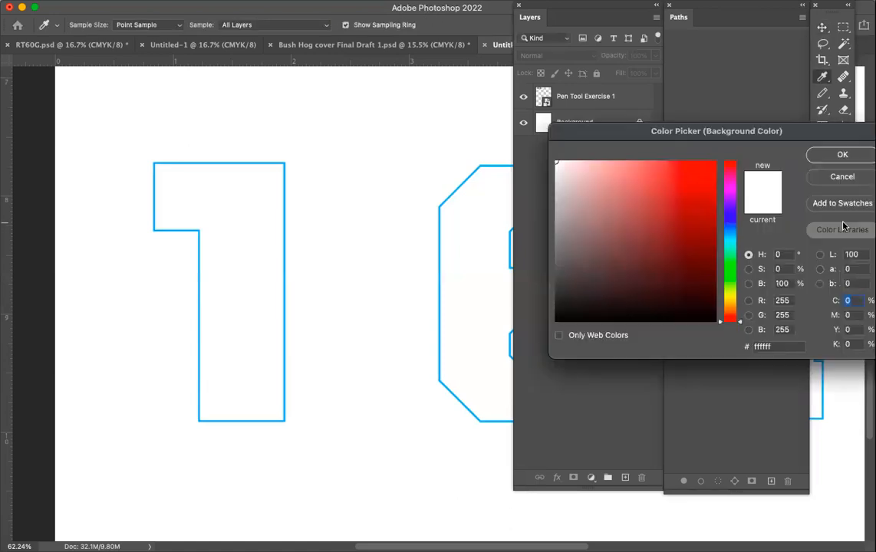
pyautogui.click(844, 224)
pyautogui.click(831, 182)
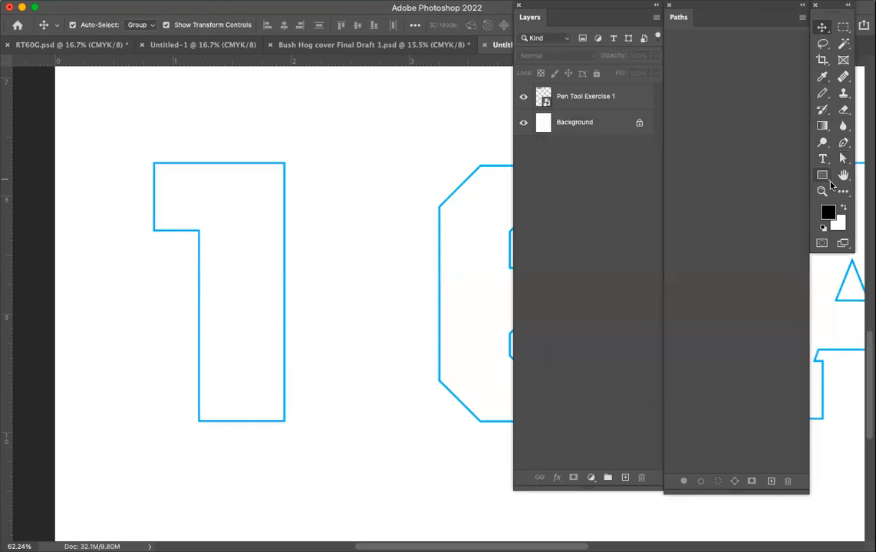
pyautogui.click(839, 227)
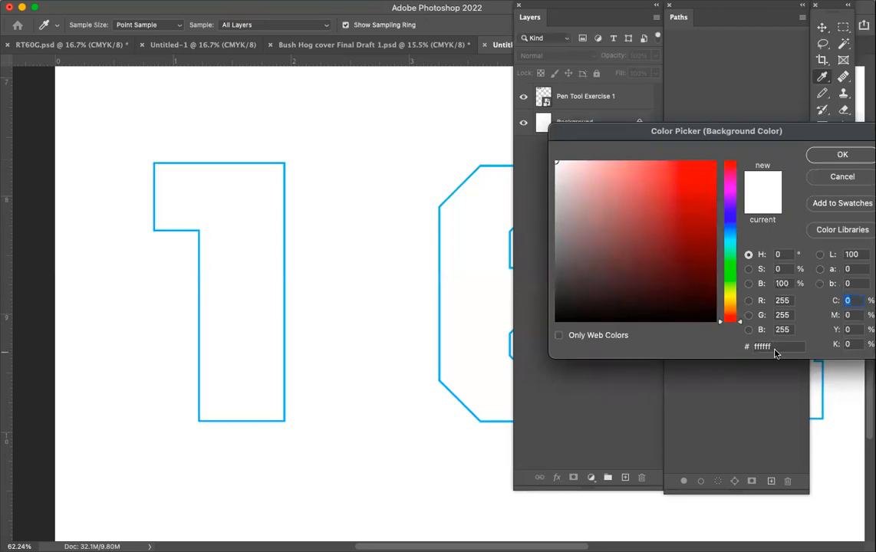
pyautogui.click(842, 156)
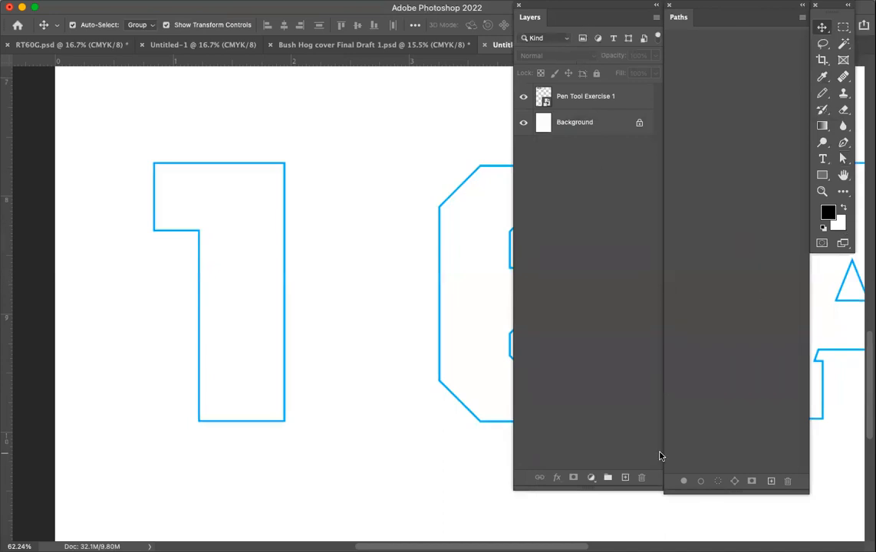
# Trace the number 1's outline as a closed straight-sided path with the Pen tool and check it with the template layer temporarily hidden.
pyautogui.click(843, 145)
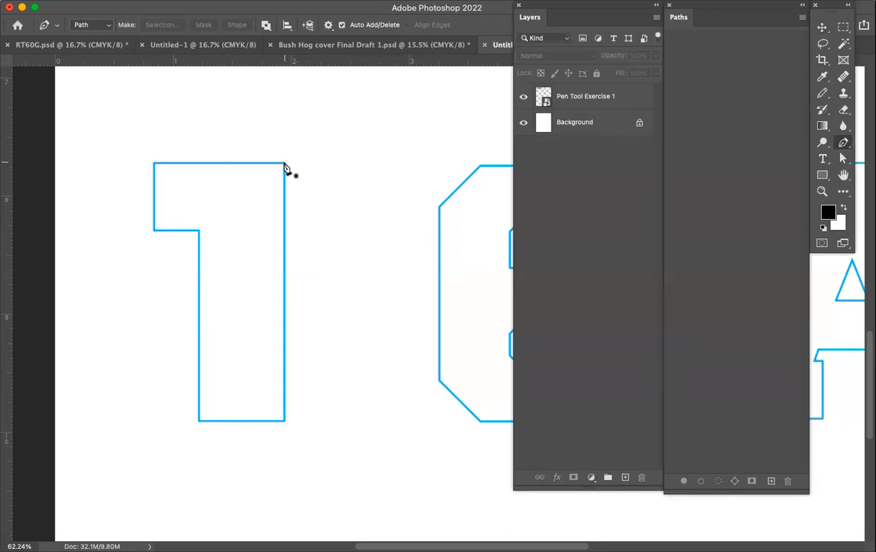
pyautogui.scroll(1, 285, 165)
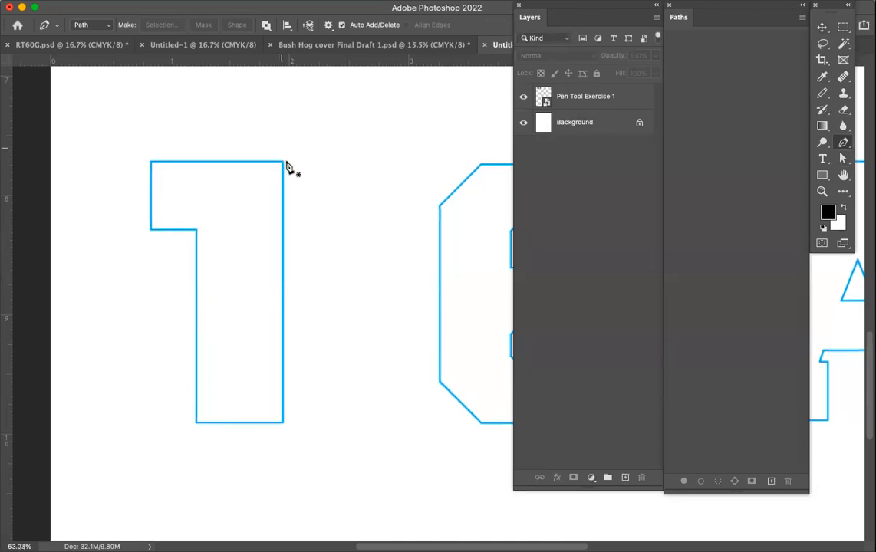
pyautogui.scroll(3, 285, 165)
pyautogui.hscroll(-5, 286, 162)
pyautogui.scroll(3, 286, 161)
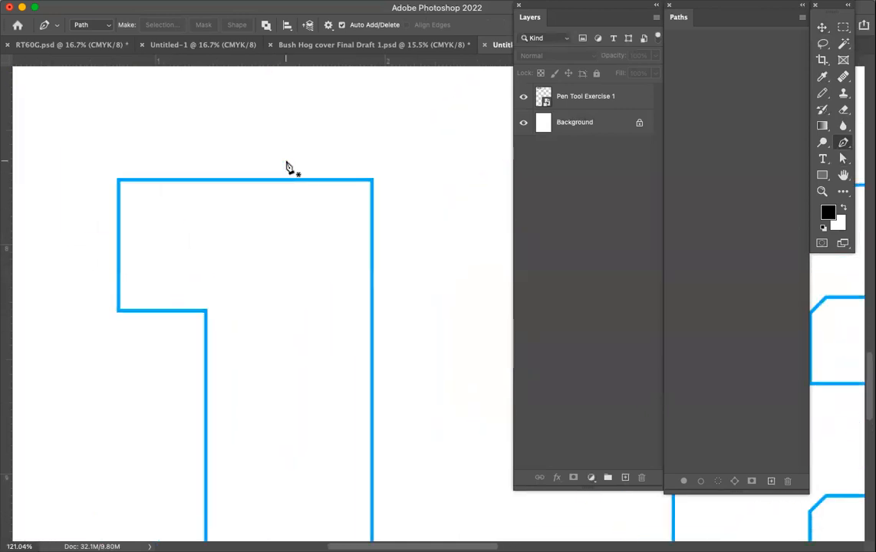
pyautogui.scroll(-1, 286, 162)
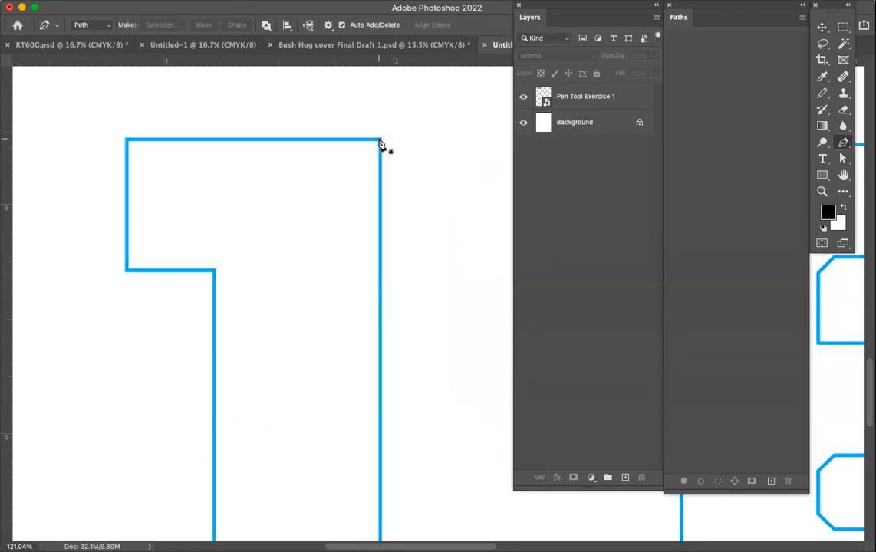
pyautogui.scroll(-5, 380, 145)
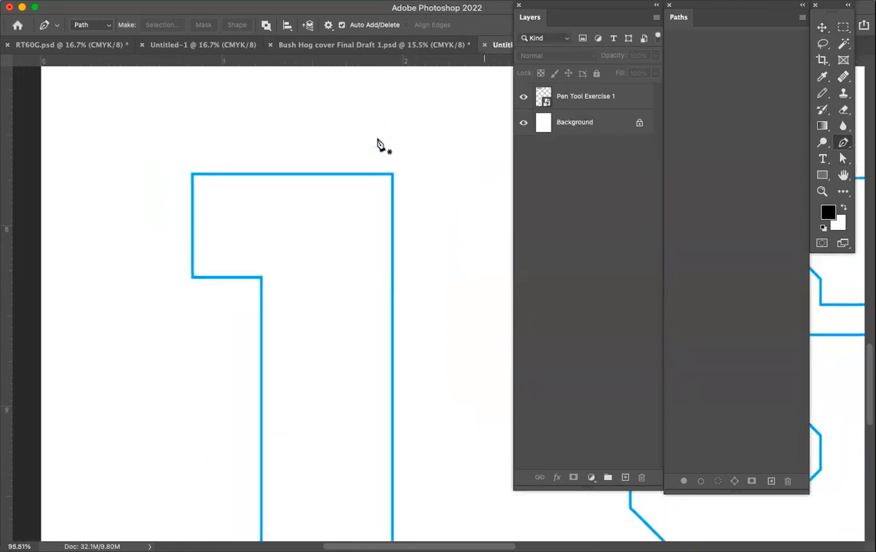
pyautogui.hscroll(1, 379, 144)
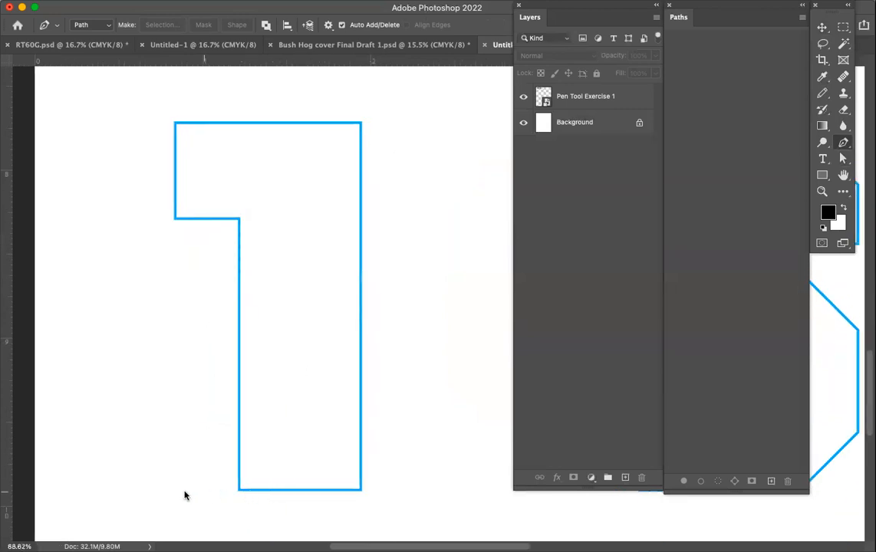
pyautogui.click(361, 123)
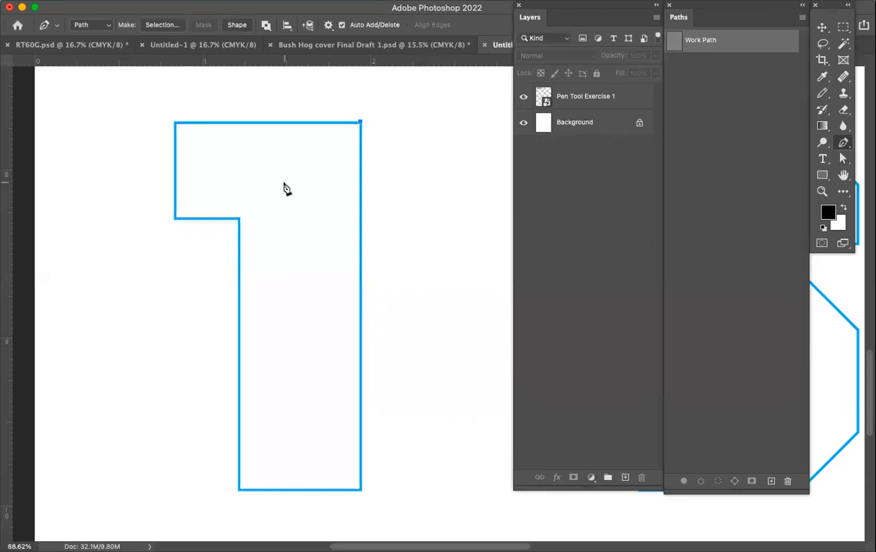
pyautogui.click(176, 123)
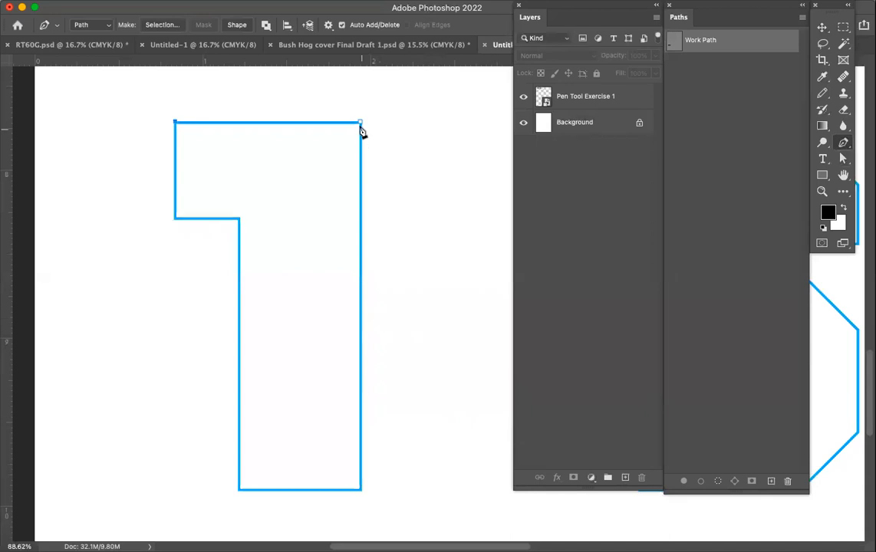
pyautogui.click(176, 124)
pyautogui.click(346, 122)
pyautogui.click(239, 220)
pyautogui.click(361, 490)
pyautogui.click(361, 123)
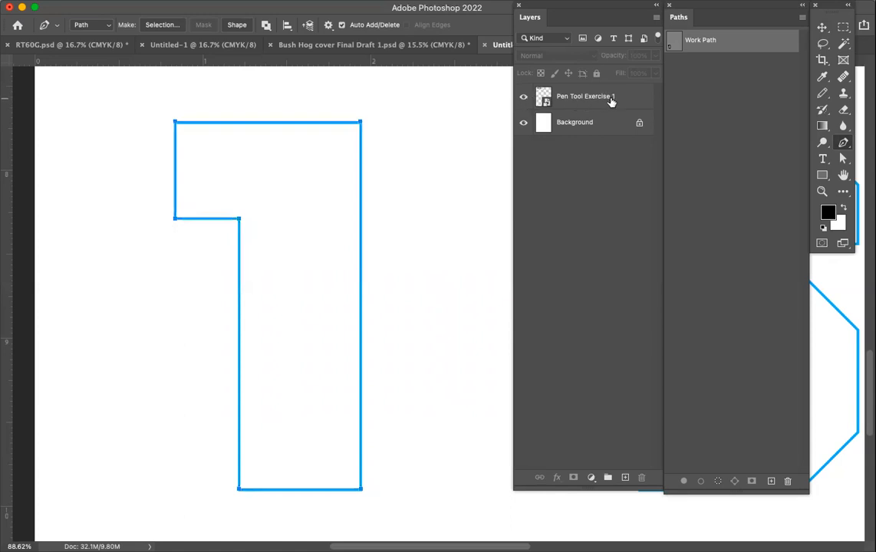
pyautogui.click(523, 98)
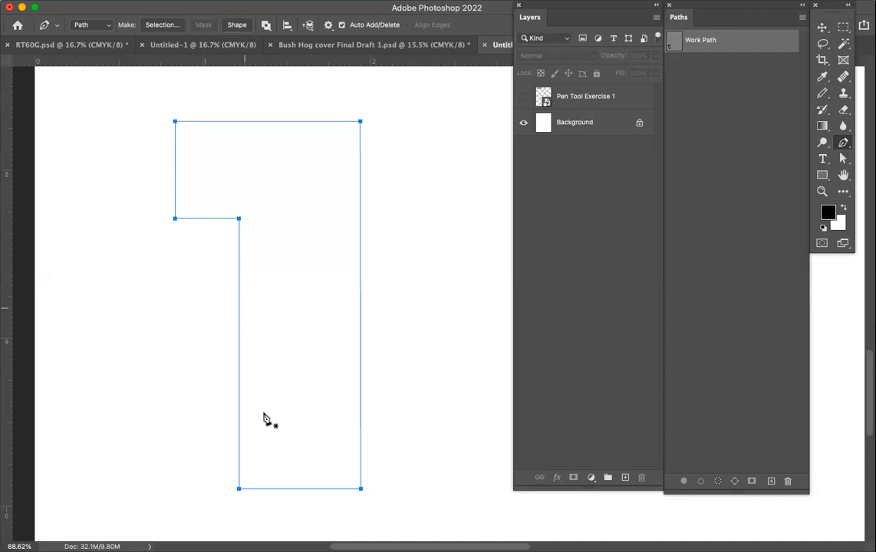
pyautogui.click(523, 98)
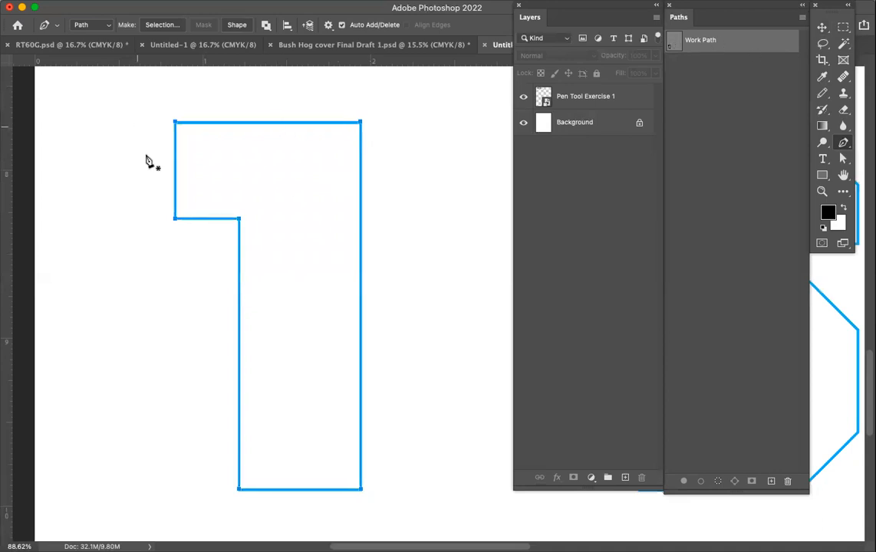
# Try to save the work path under the name Number 1.
pyautogui.doubleClick(710, 40)
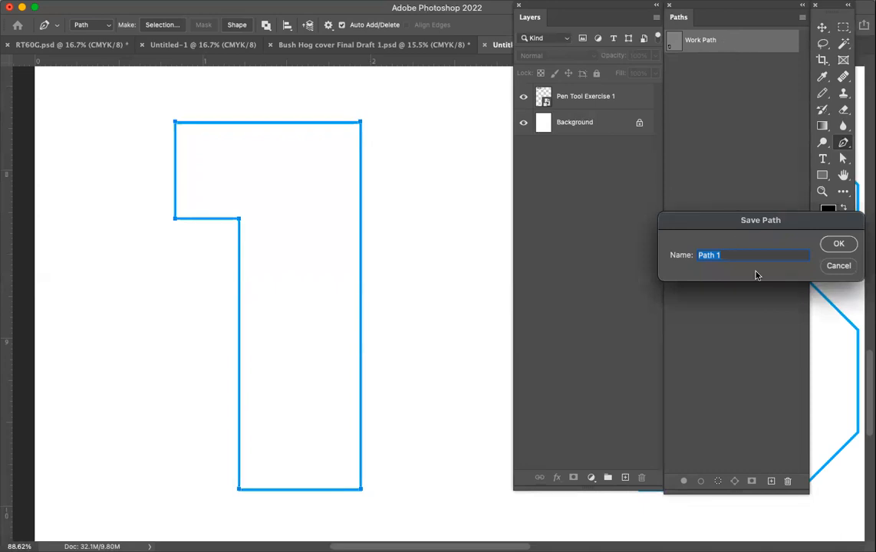
pyautogui.write('Number 1')
pyautogui.click(839, 244)
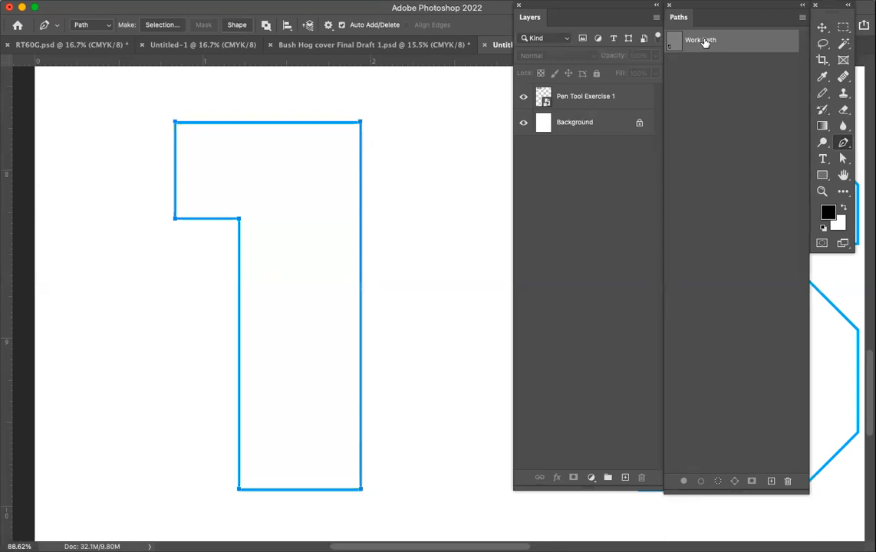
# Save the work path under the uppercase name NUMBER 1.
pyautogui.doubleClick(704, 42)
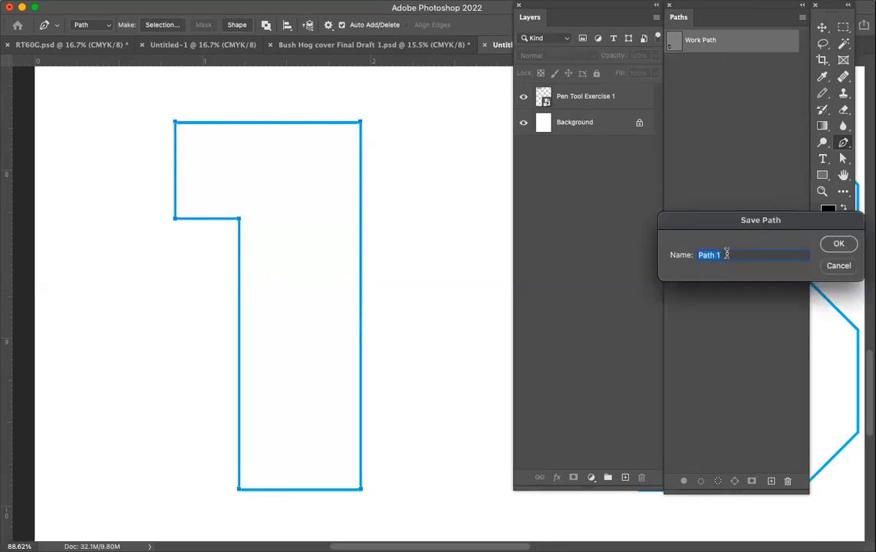
pyautogui.write('NUMBER 1')
pyautogui.click(838, 245)
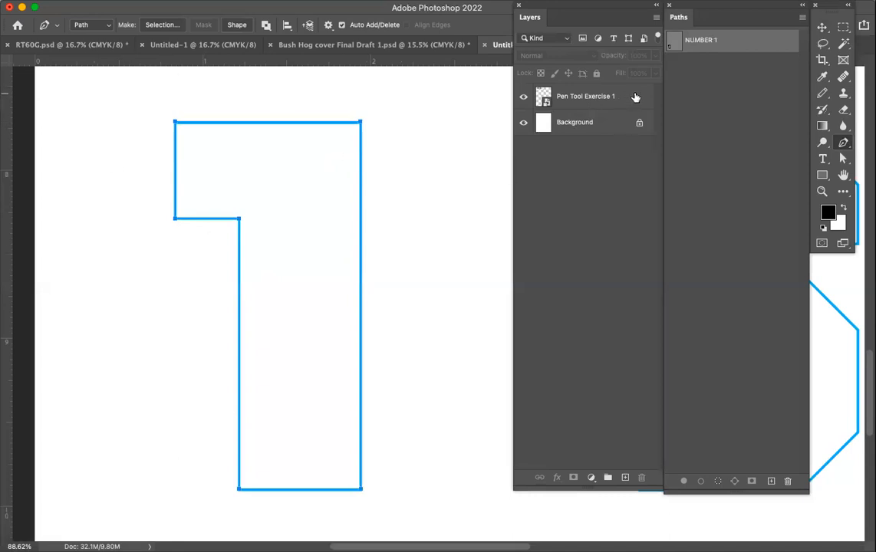
# Create a new layer named NUMBER 1 with Normal mode and 100% opacity.
pyautogui.click(657, 18)
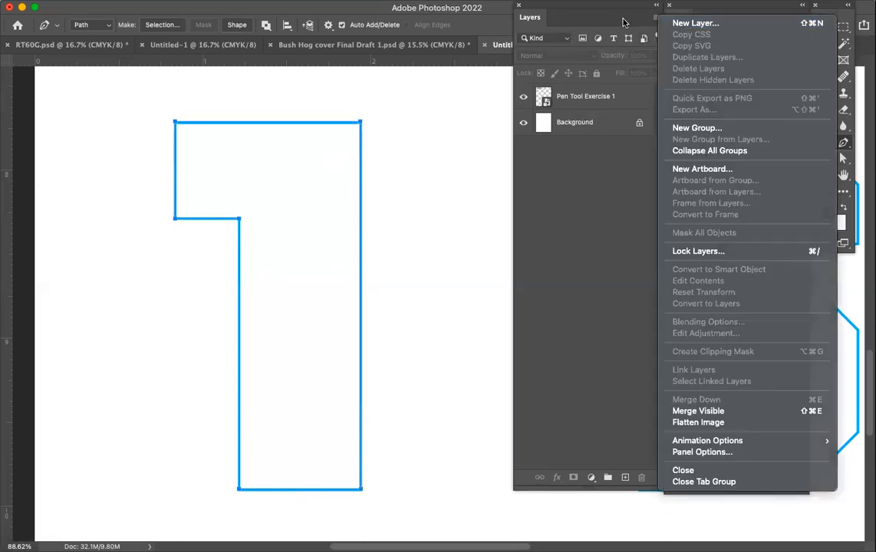
pyautogui.click(623, 21)
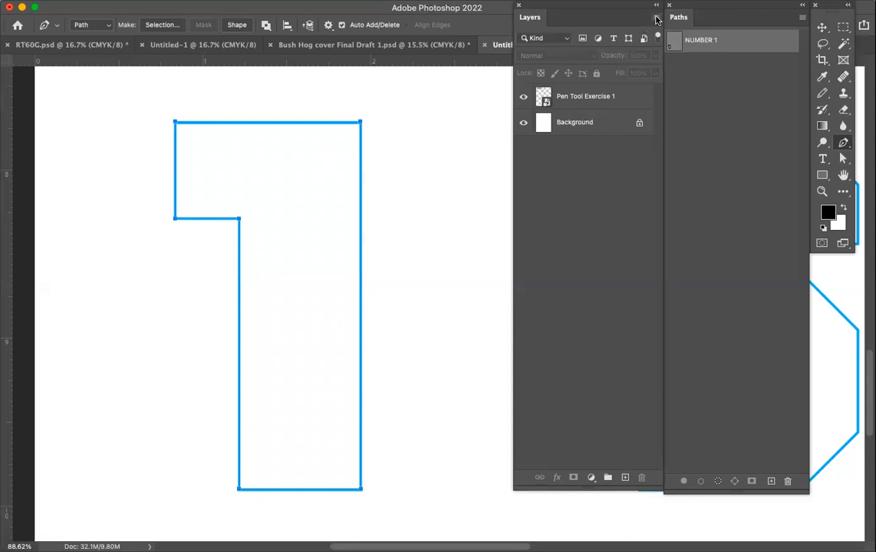
pyautogui.click(656, 19)
pyautogui.click(677, 23)
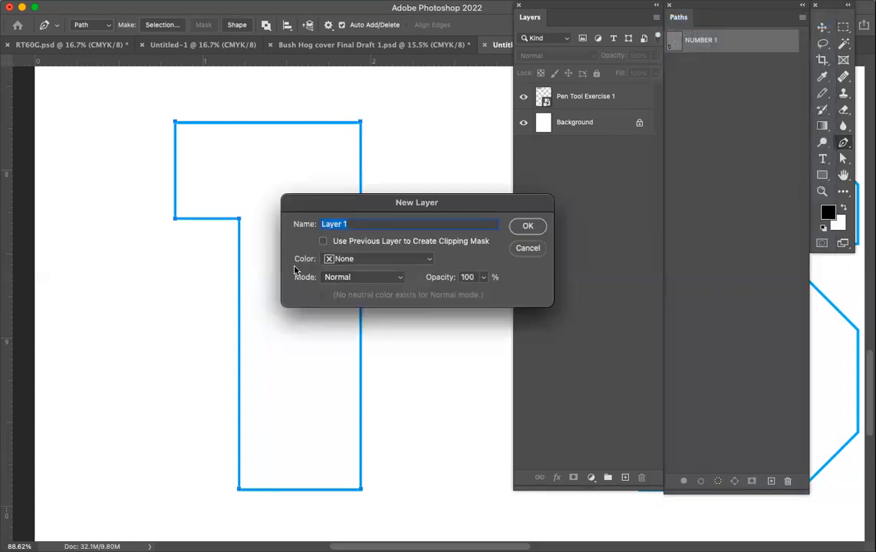
pyautogui.write('NUMBER !')
pyautogui.press('BackSpace')
pyautogui.write('1')
pyautogui.click(526, 226)
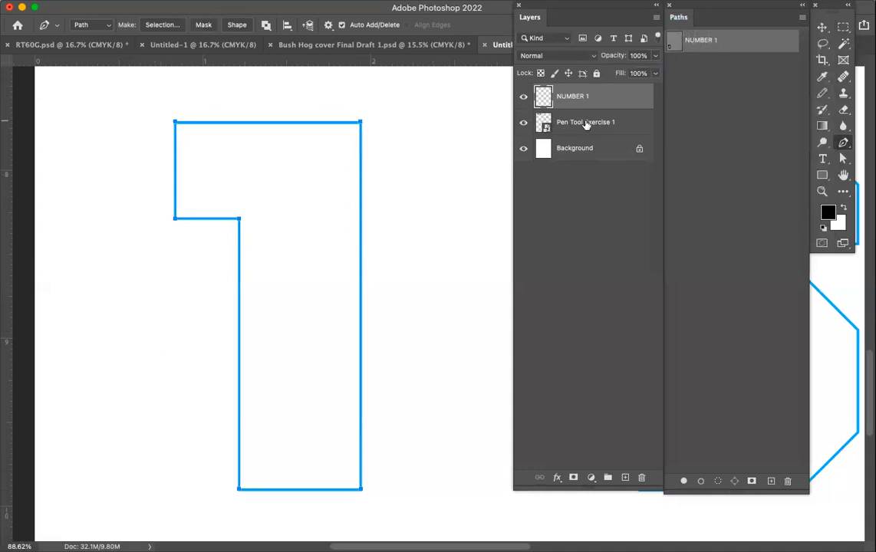
# Hide the Pen Tool Exercise 1 layer, then deselect and reselect the NUMBER 1 path.
pyautogui.click(524, 124)
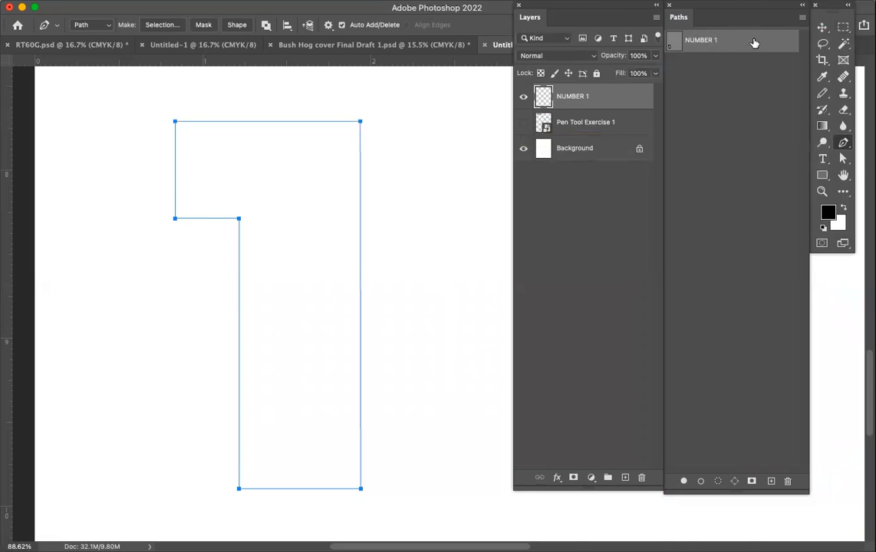
pyautogui.click(741, 80)
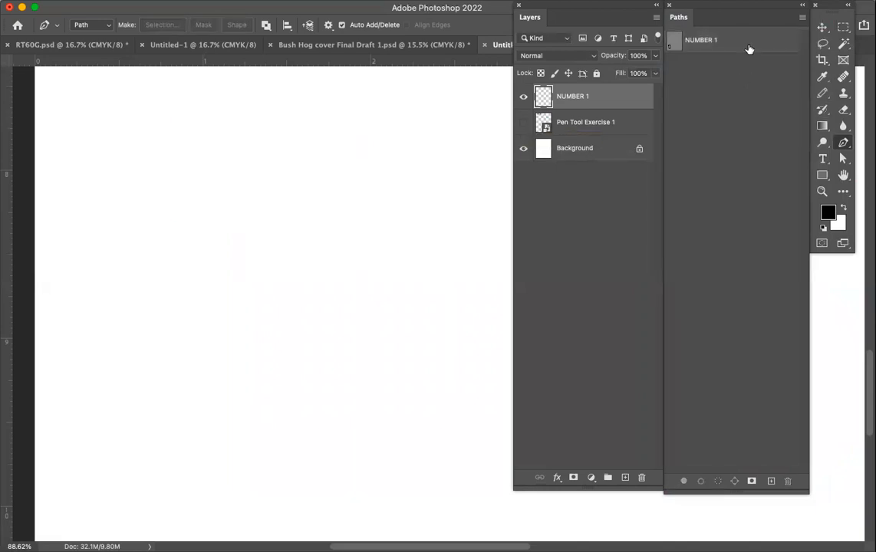
pyautogui.click(749, 49)
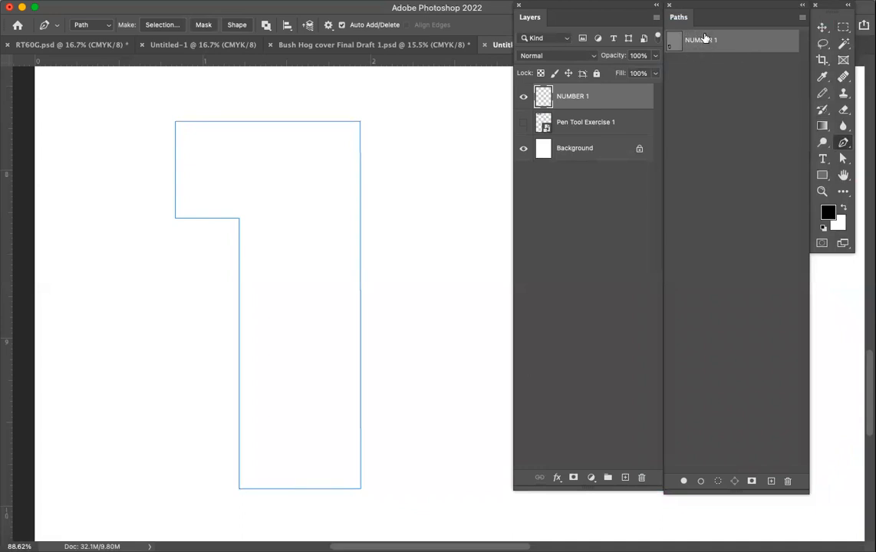
# Reselect the NUMBER 1 path, try moving its upper-right anchor point inward with the Direct Selection tool, and undo the anchor move.
pyautogui.click(764, 95)
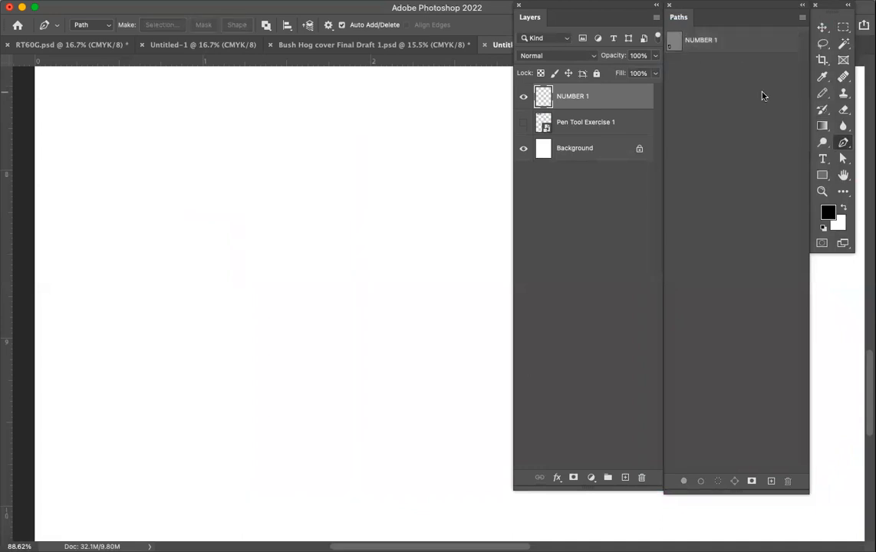
pyautogui.click(759, 49)
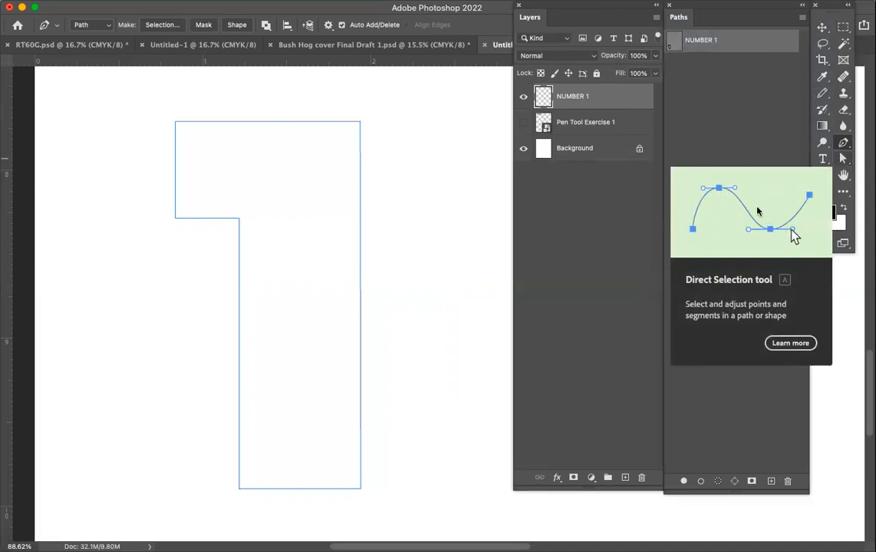
pyautogui.click(844, 163)
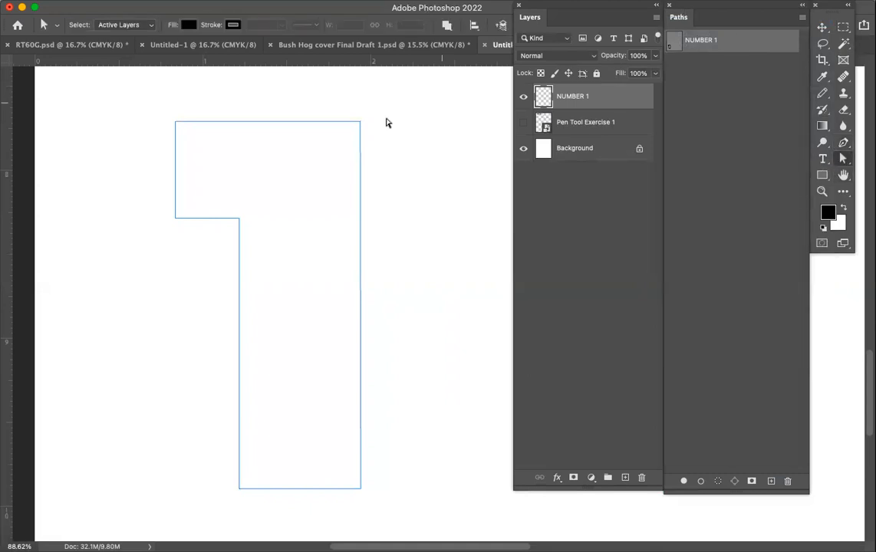
pyautogui.click(360, 121)
pyautogui.moveTo(360, 122); pyautogui.dragTo(328, 155)
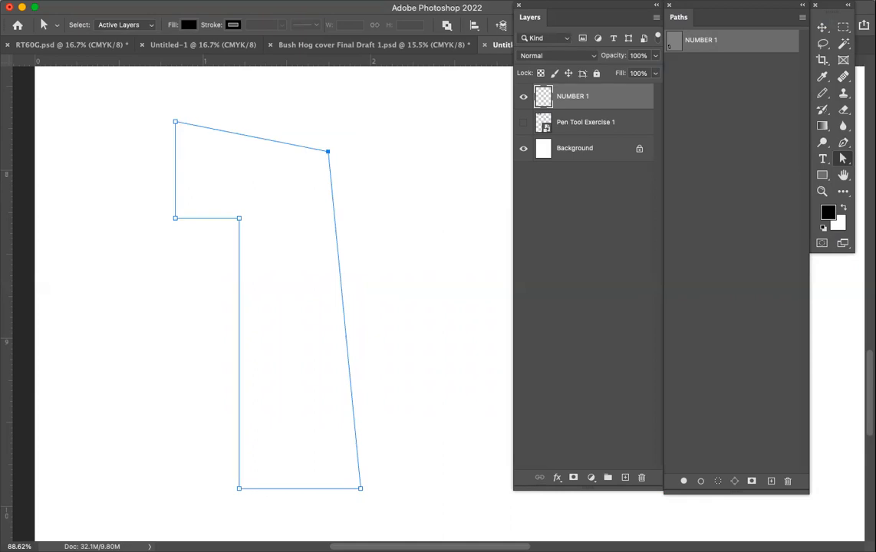
pyautogui.click(100, 1)
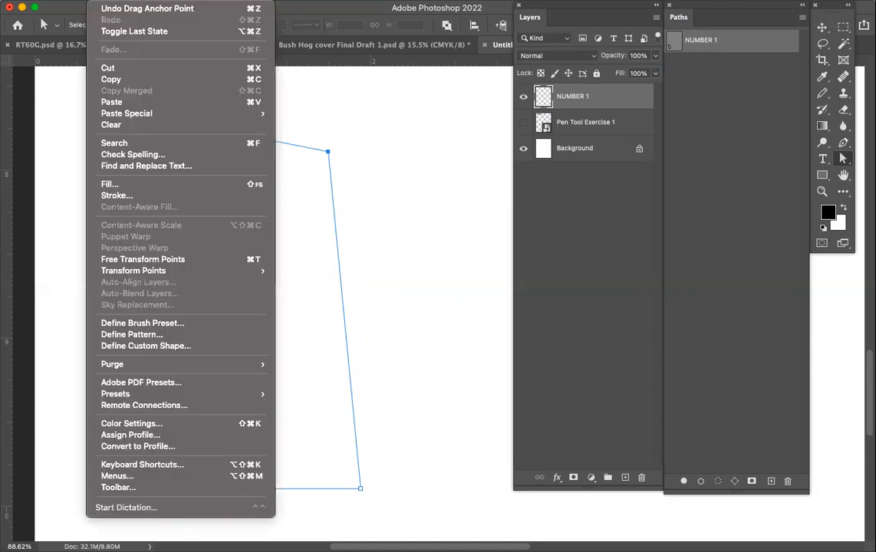
pyautogui.click(119, 9)
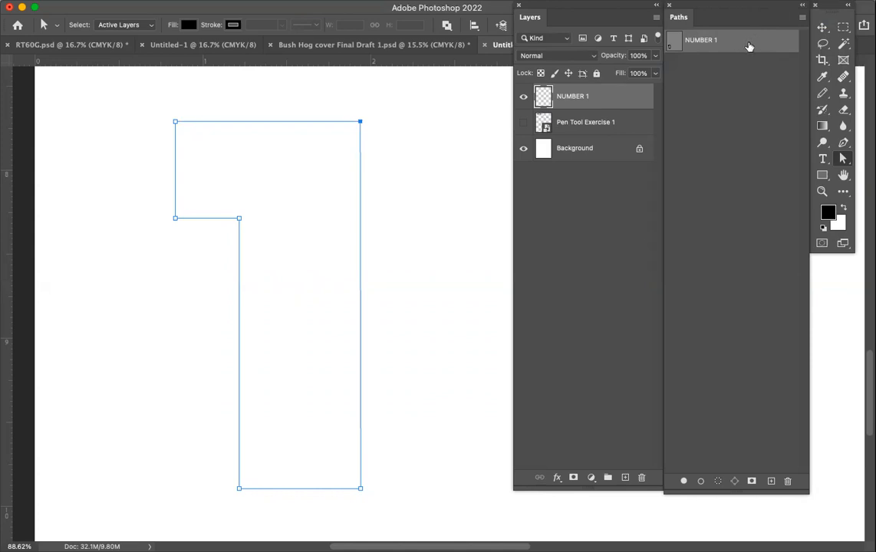
# Make a new anti-aliased selection from the NUMBER 1 path with 0 pixels feather, and briefly hide the Background layer to check it.
pyautogui.click(801, 19)
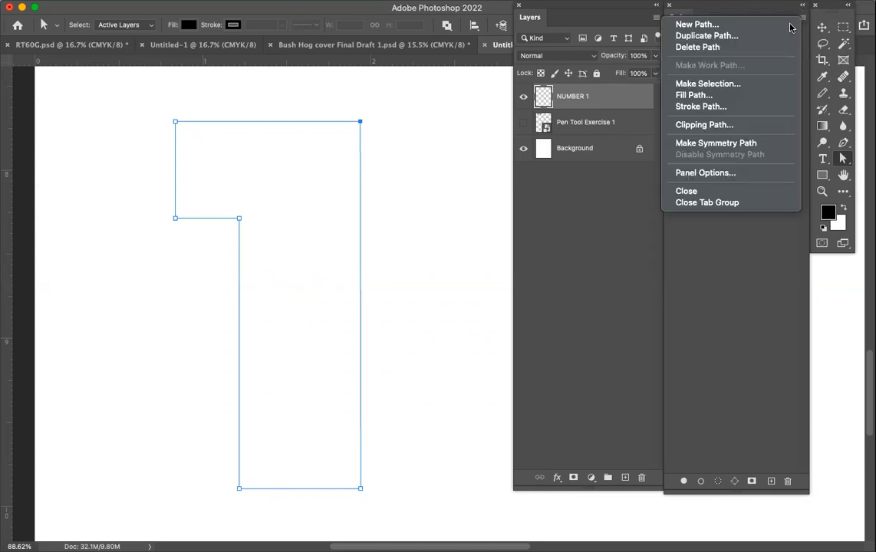
pyautogui.click(735, 85)
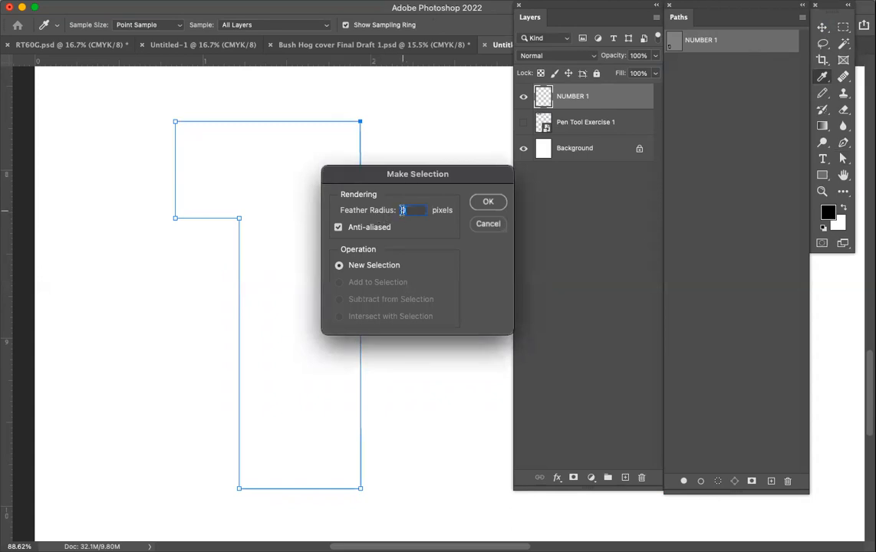
pyautogui.click(489, 203)
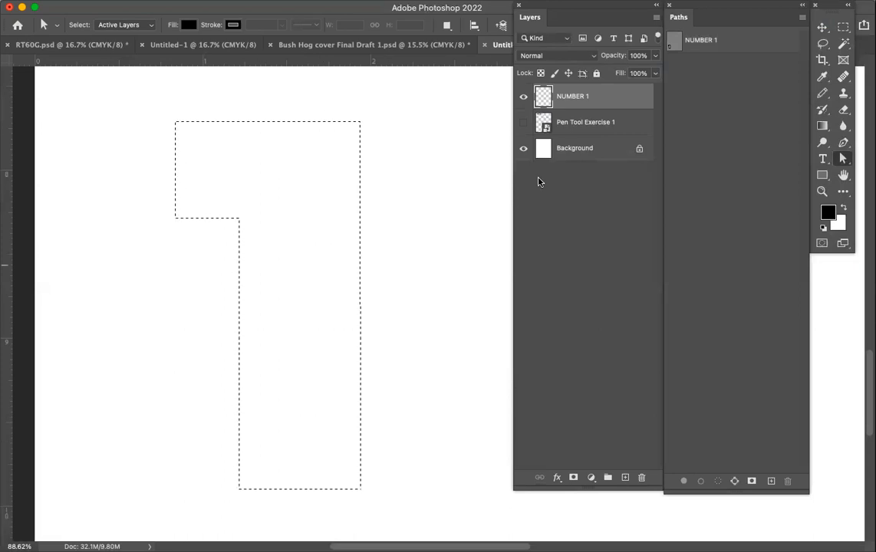
pyautogui.click(523, 149)
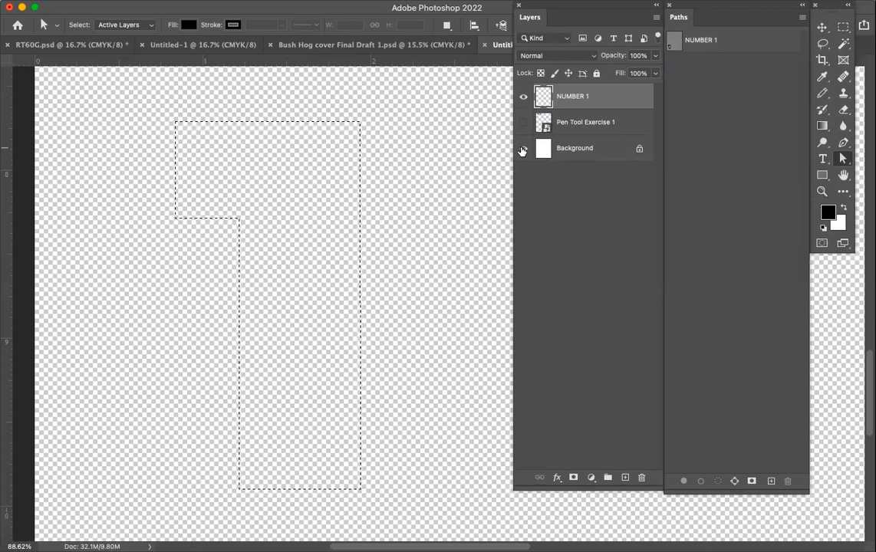
pyautogui.click(522, 150)
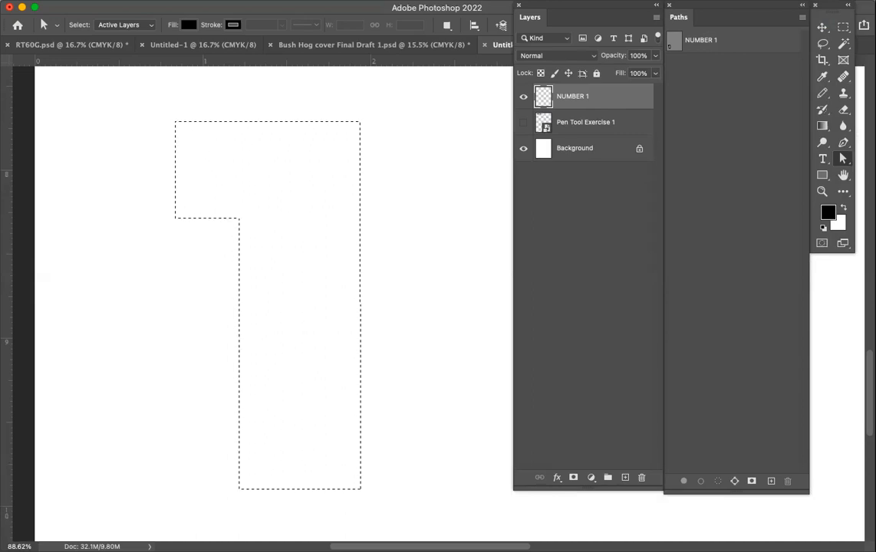
# Fill the selection on the NUMBER 1 layer with Background Color at Normal mode and 100% opacity, checking it with the Background layer hidden.
pyautogui.click(92, 1)
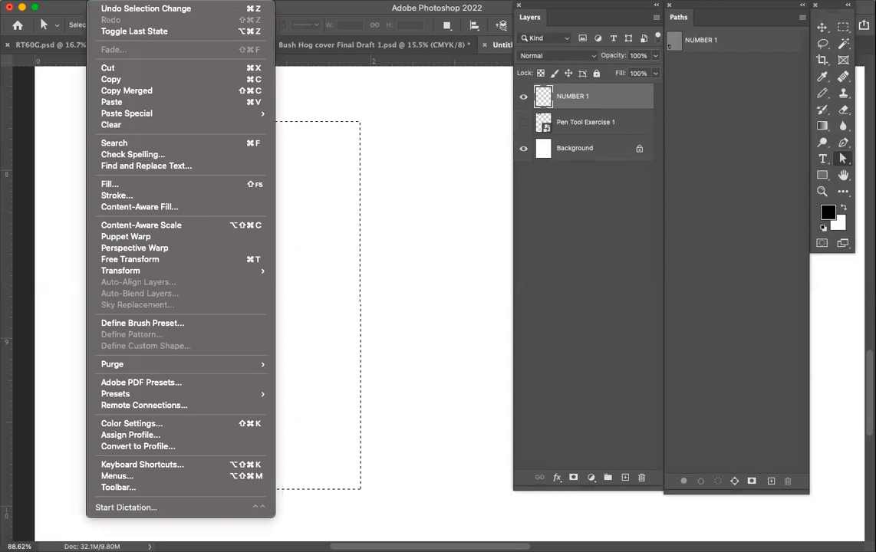
pyautogui.click(107, 185)
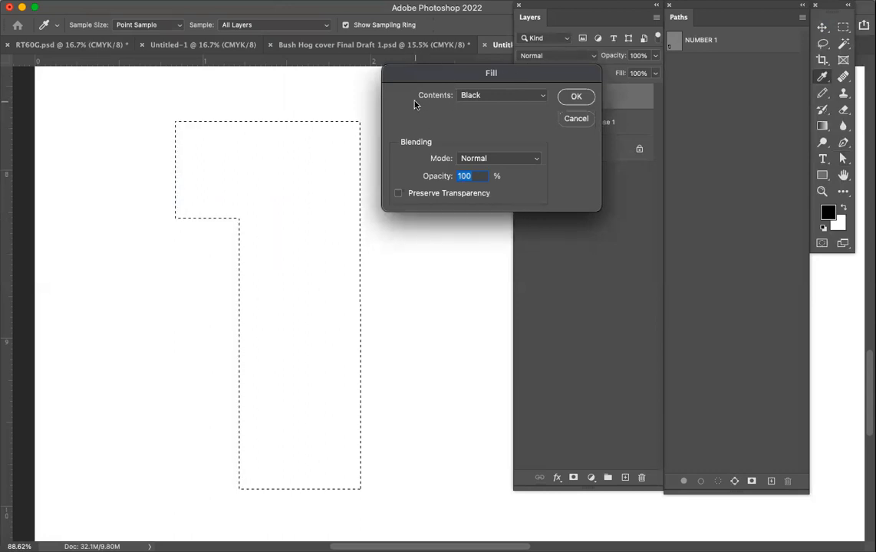
pyautogui.click(542, 98)
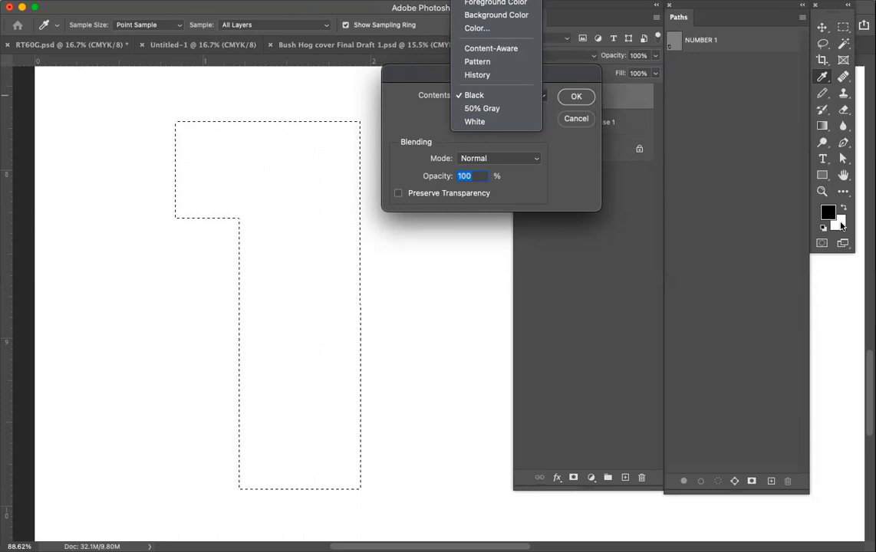
pyautogui.click(517, 16)
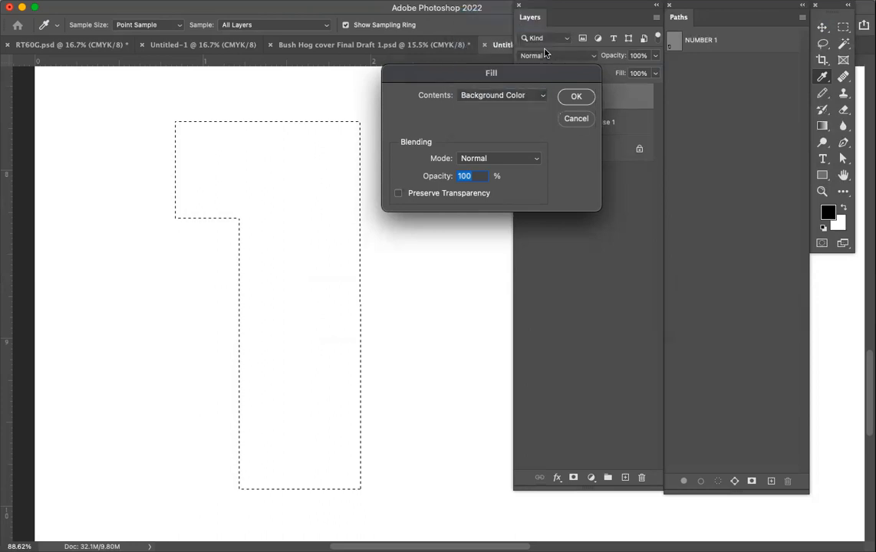
pyautogui.click(575, 98)
pyautogui.press('a')
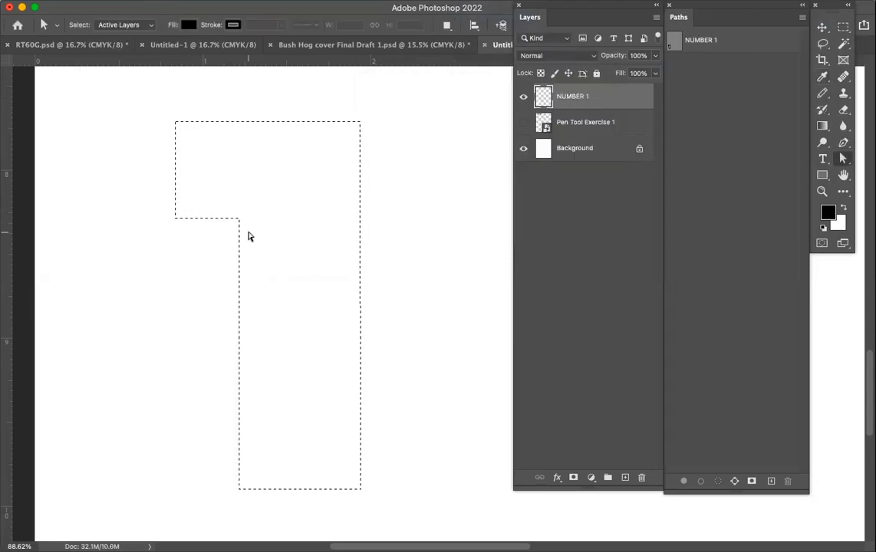
pyautogui.click(523, 149)
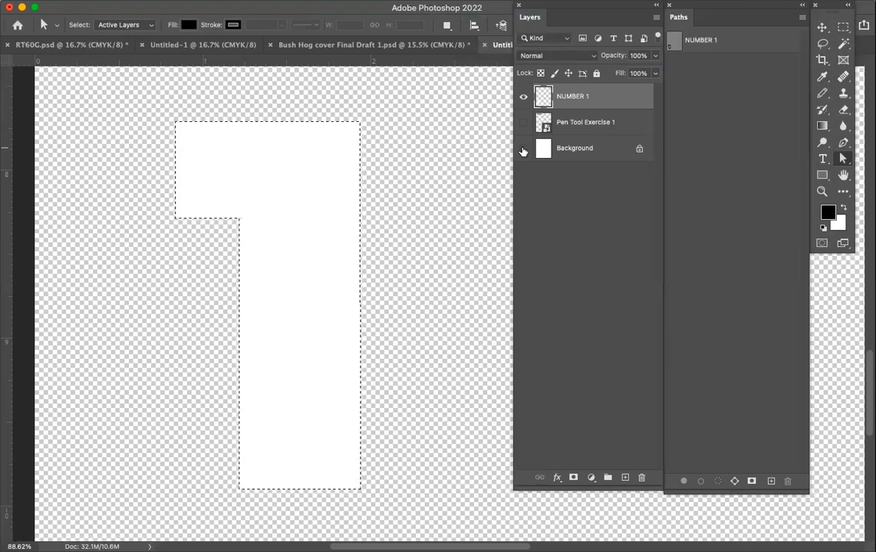
pyautogui.click(523, 149)
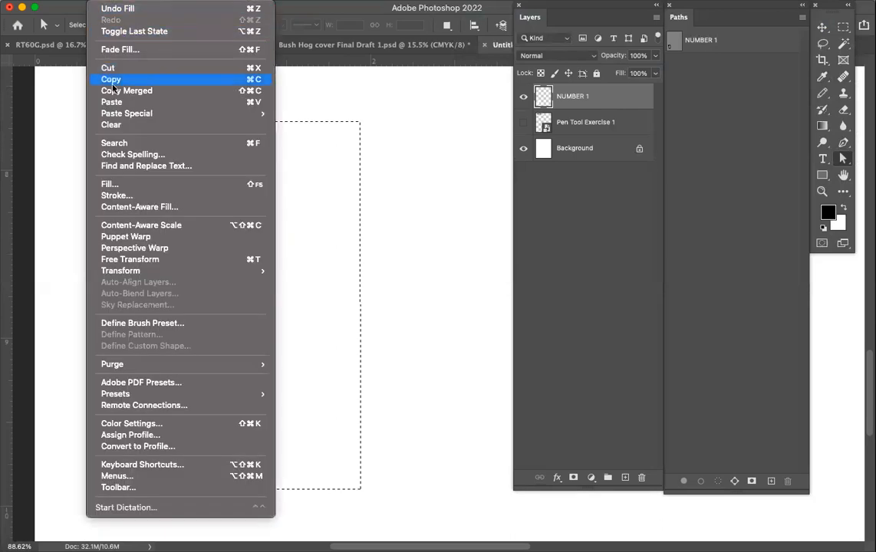
# Stroke the selection with a black line of width 6, centered, Normal mode, 100% opacity, and check it with the Background layer hidden.
pyautogui.click(126, 199)
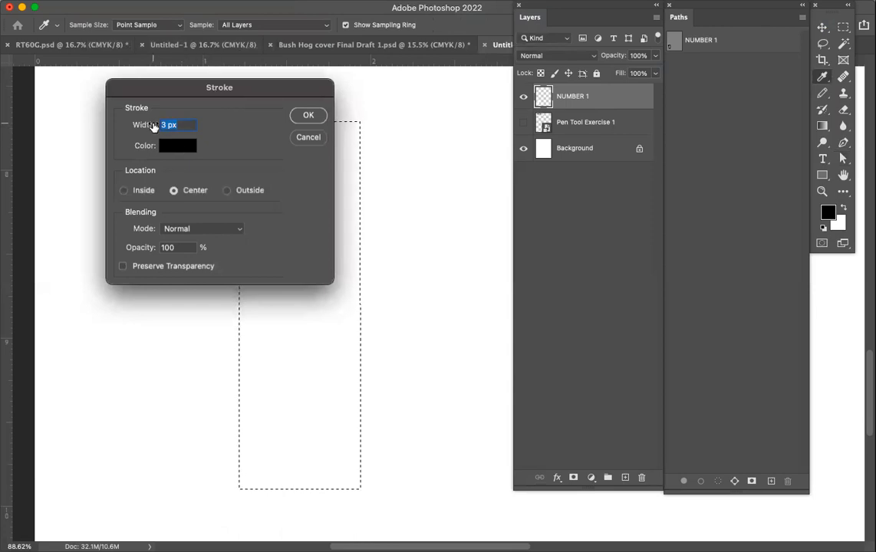
pyautogui.write('6')
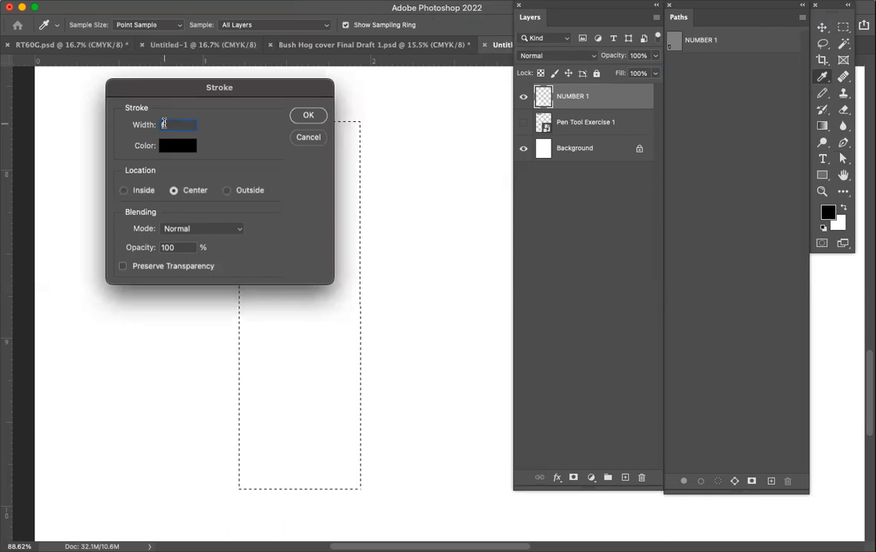
pyautogui.moveTo(256, 86)
pyautogui.mouseDown()
pyautogui.moveTo(530, 90)
pyautogui.moveTo(524, 94)
pyautogui.mouseUp()
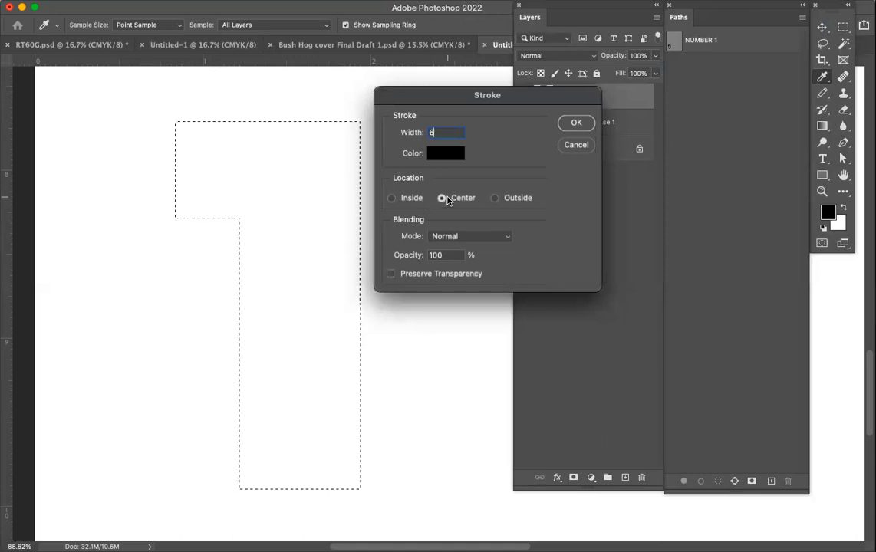
pyautogui.click(572, 125)
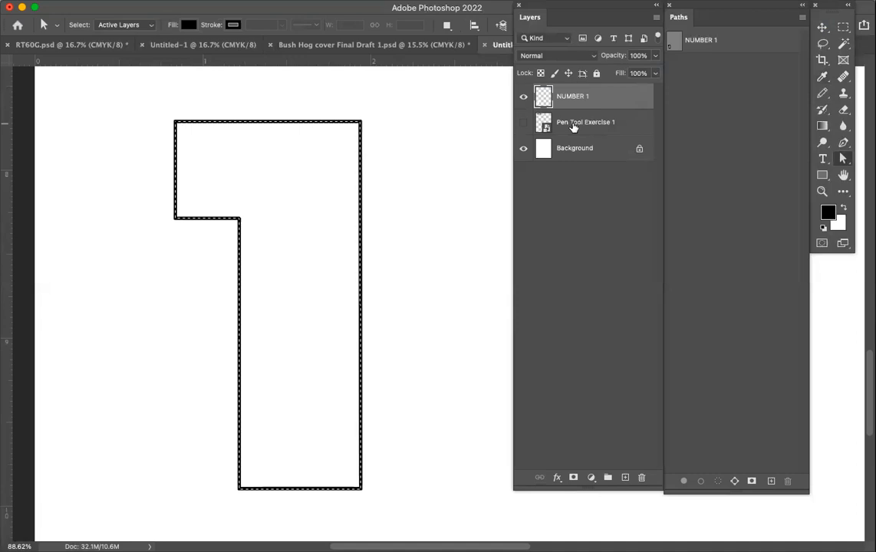
pyautogui.click(523, 150)
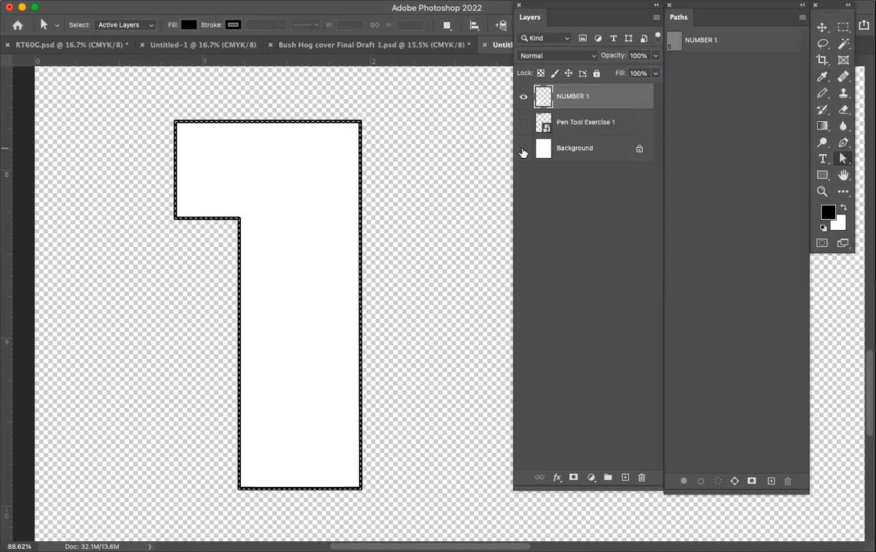
pyautogui.click(523, 150)
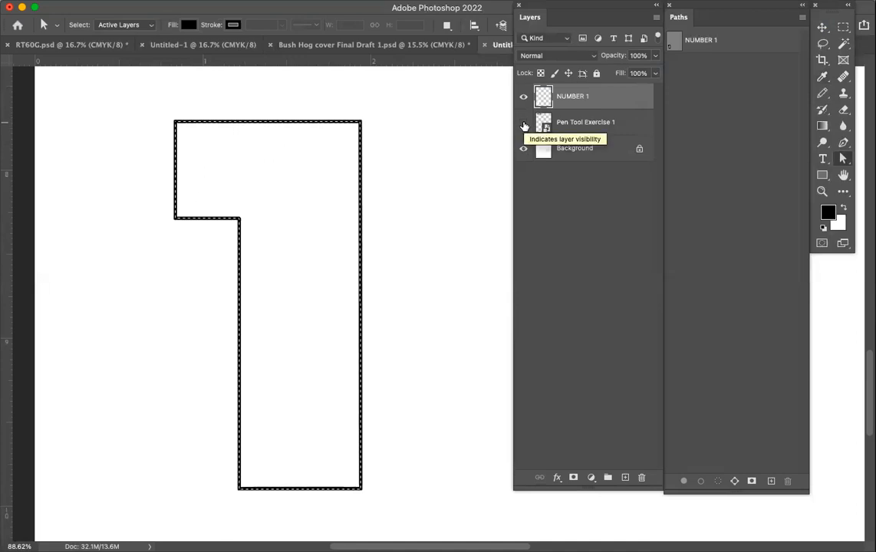
# Show the Pen Tool Exercise 1 layer again and deselect the selection around the number 1.
pyautogui.click(524, 126)
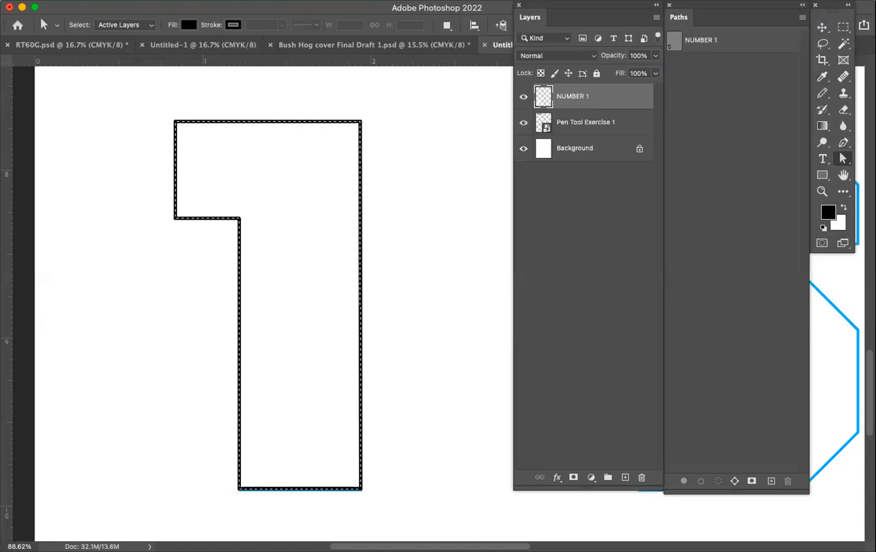
pyautogui.click(226, 1)
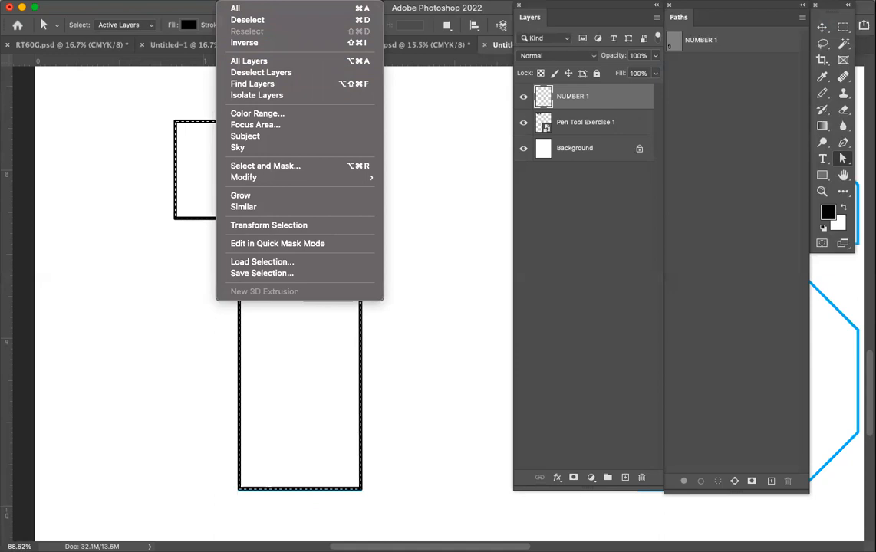
pyautogui.click(244, 22)
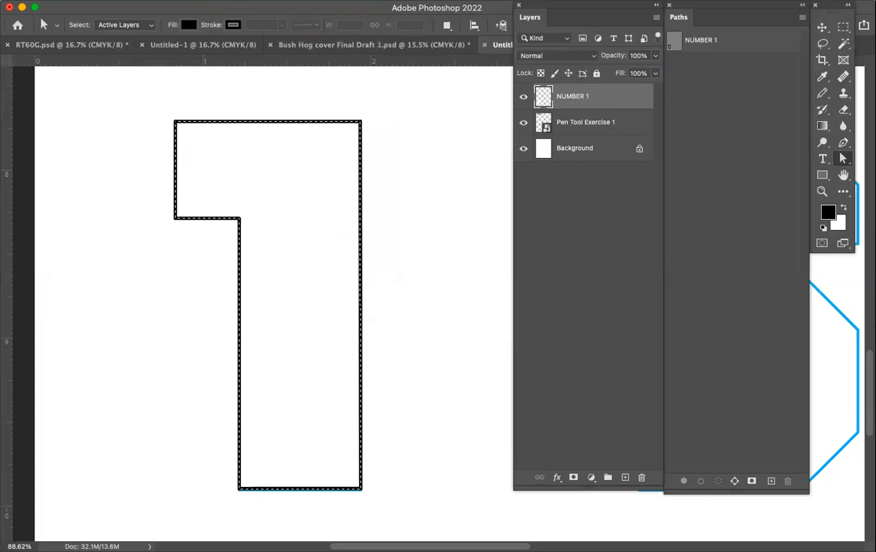
pyautogui.press('super+d')
# Create a new layer named A with Normal mode and 100% opacity for tracing the letter A.
pyautogui.hscroll(10, 299, 166)
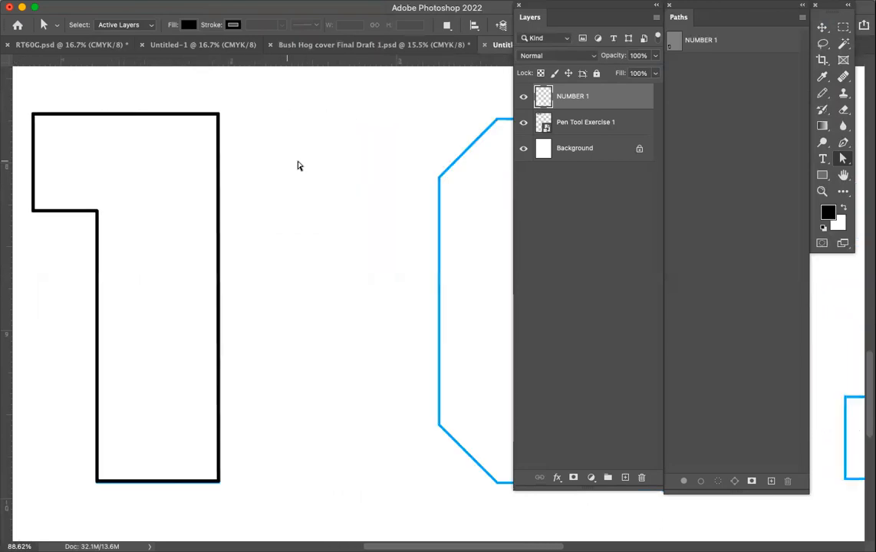
pyautogui.hscroll(15, 298, 165)
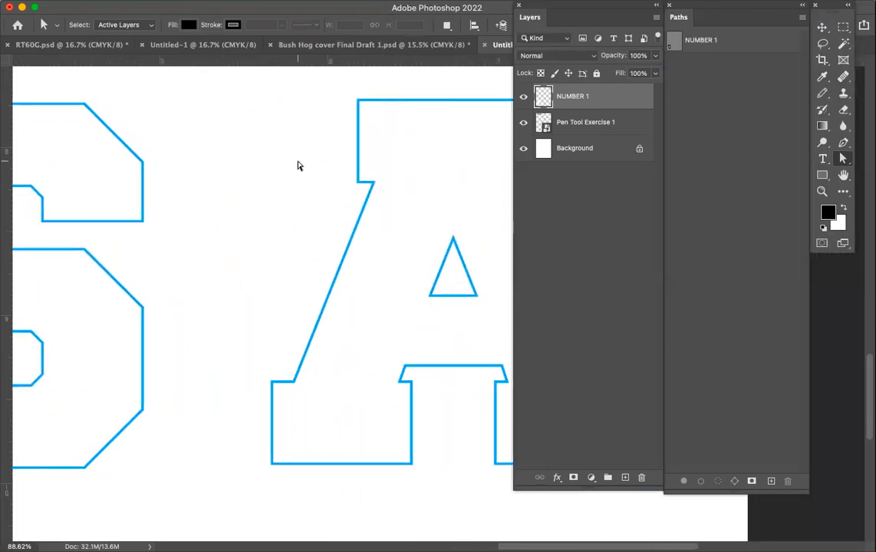
pyautogui.hscroll(2, 298, 166)
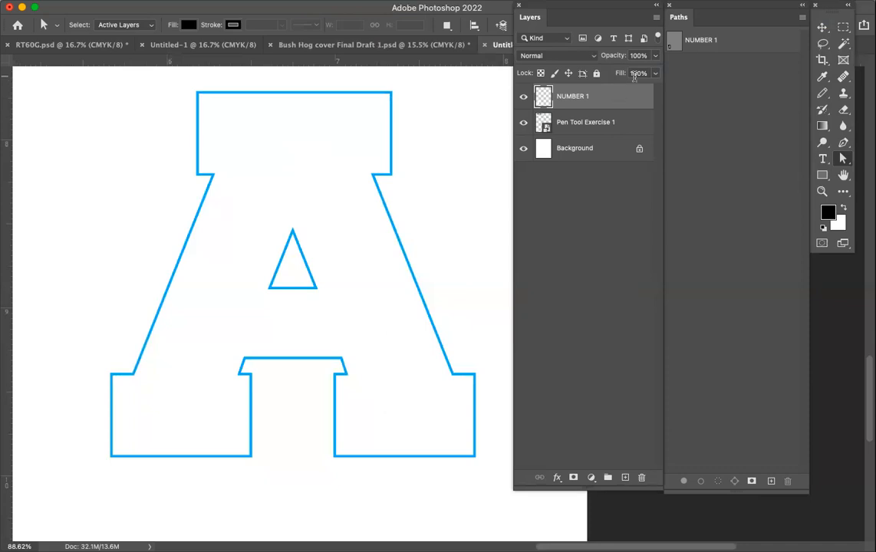
pyautogui.click(656, 17)
pyautogui.click(687, 23)
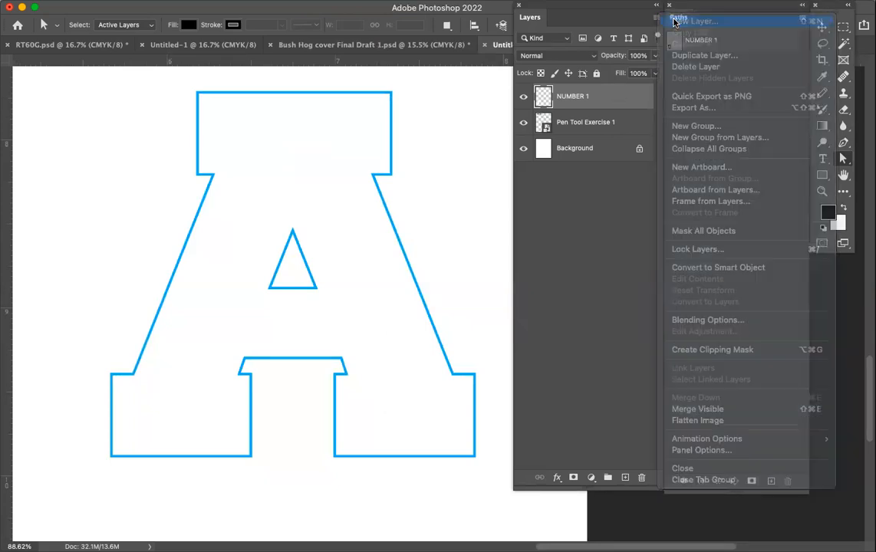
pyautogui.write('A')
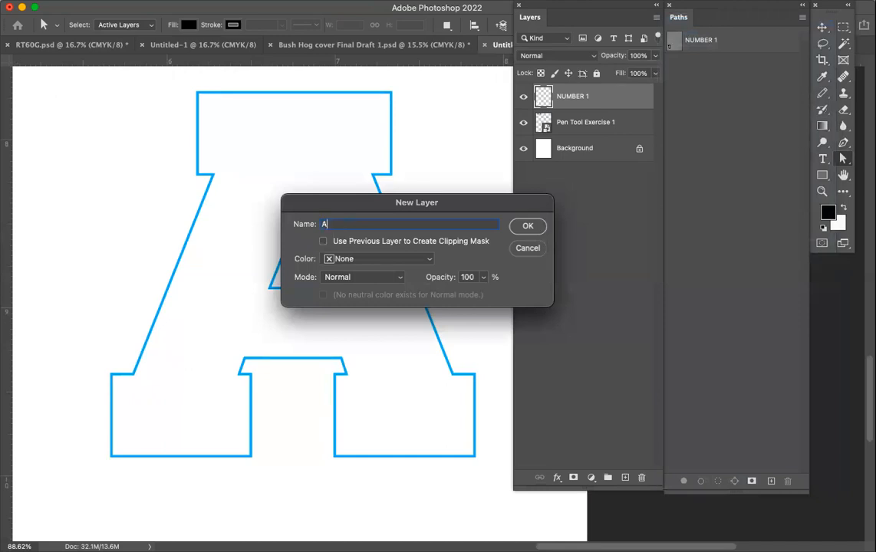
pyautogui.click(527, 227)
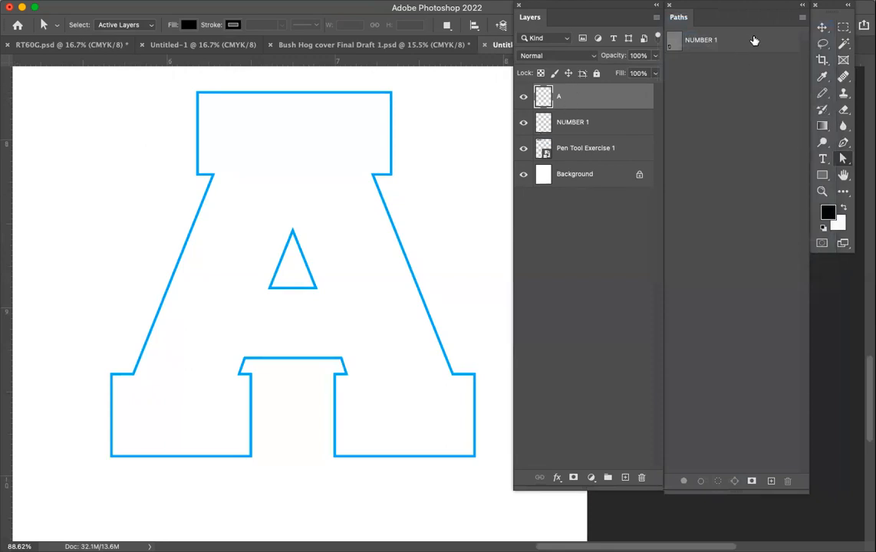
# Start a Pen tool path on the A layer, tracing the letter's upper serif, left diagonal and left foot to its lower-right corner.
pyautogui.click(844, 145)
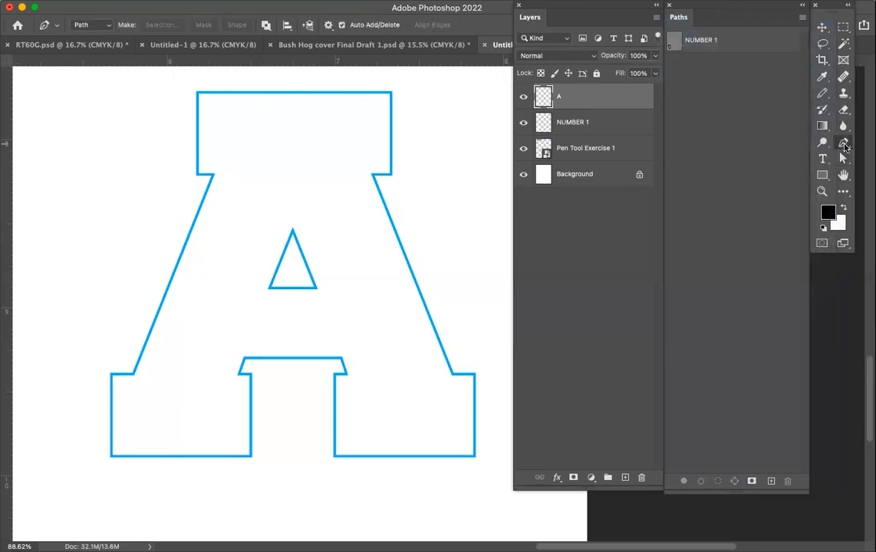
pyautogui.click(392, 96)
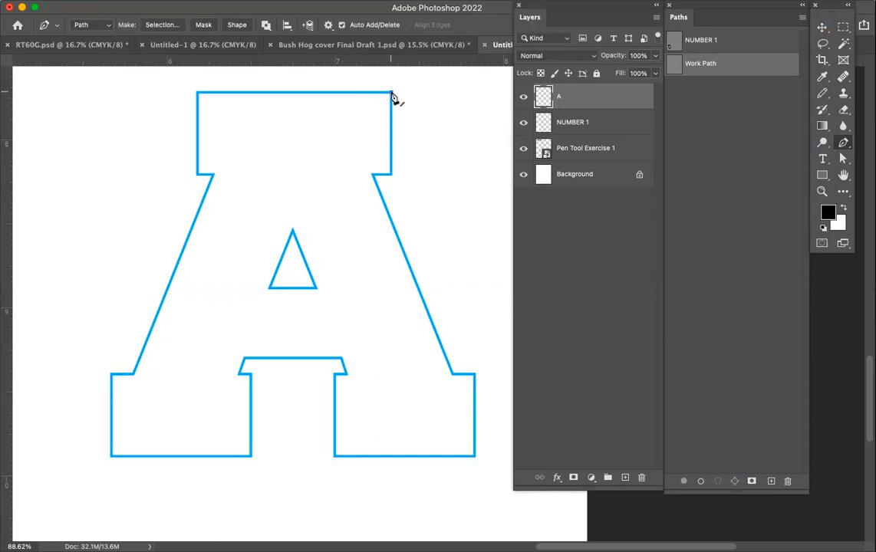
pyautogui.click(197, 92)
pyautogui.click(134, 374)
pyautogui.click(111, 375)
pyautogui.click(252, 457)
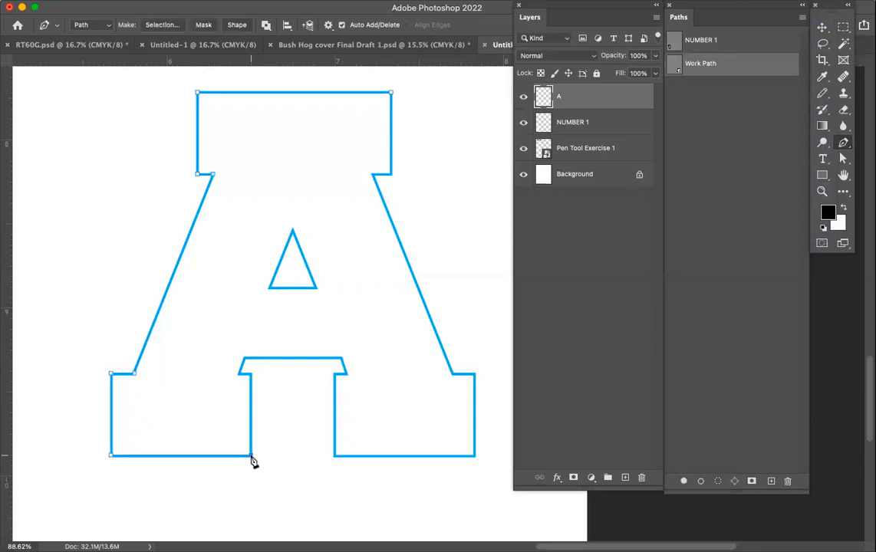
# Continue the path up the left foot's inner side, around the crossbar notch and along the base of the right foot.
pyautogui.click(251, 374)
pyautogui.click(244, 358)
pyautogui.click(341, 359)
pyautogui.click(347, 375)
pyautogui.click(336, 374)
pyautogui.click(334, 456)
pyautogui.click(474, 456)
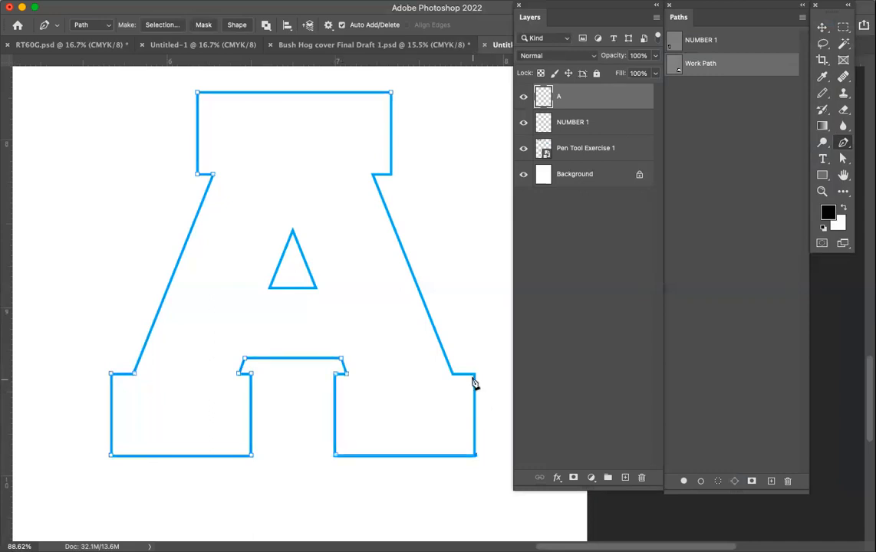
# Trace the right foot's outer side, right diagonal and upper-right serif, closing the outer path at its starting point.
pyautogui.click(475, 375)
pyautogui.click(452, 376)
pyautogui.click(373, 175)
pyautogui.click(391, 176)
pyautogui.click(392, 93)
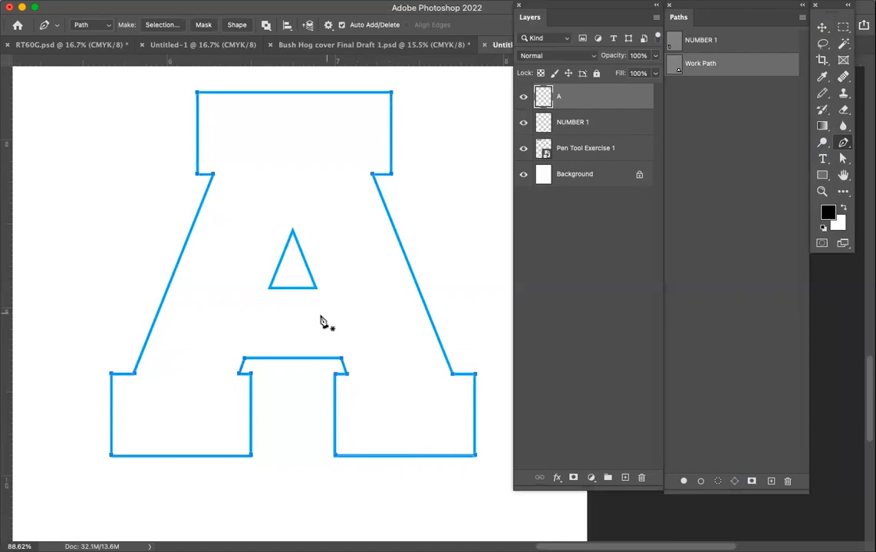
# Trace the triangular counter inside the letter A as a closed path, undoing the stray edit on its base.
pyautogui.click(270, 290)
pyautogui.click(316, 288)
pyautogui.click(292, 230)
pyautogui.click(270, 290)
pyautogui.click(300, 288)
pyautogui.press('super+z')
pyautogui.click(285, 245)
pyautogui.click(286, 245)
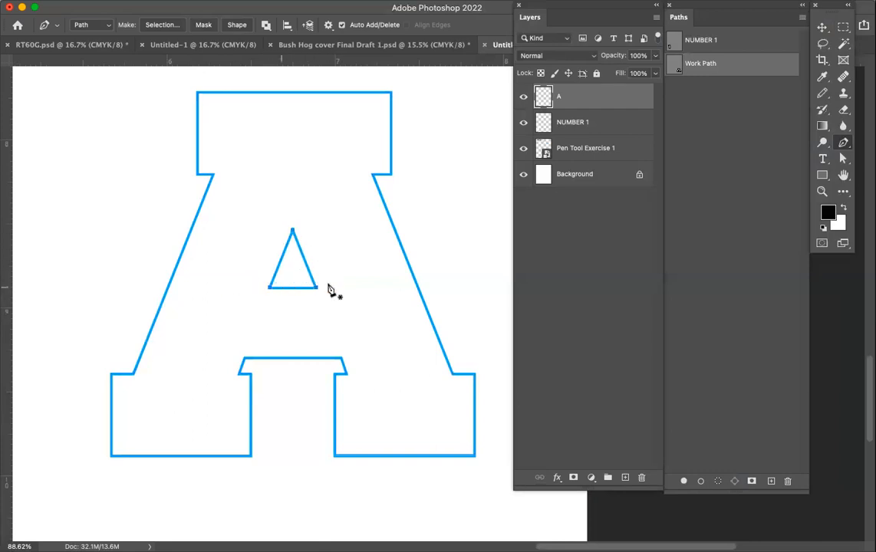
pyautogui.click(843, 160)
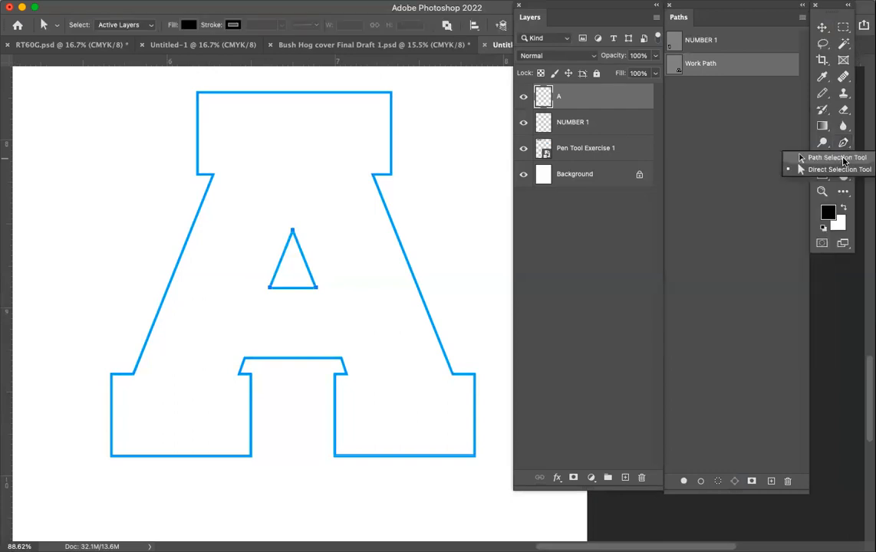
pyautogui.click(843, 160)
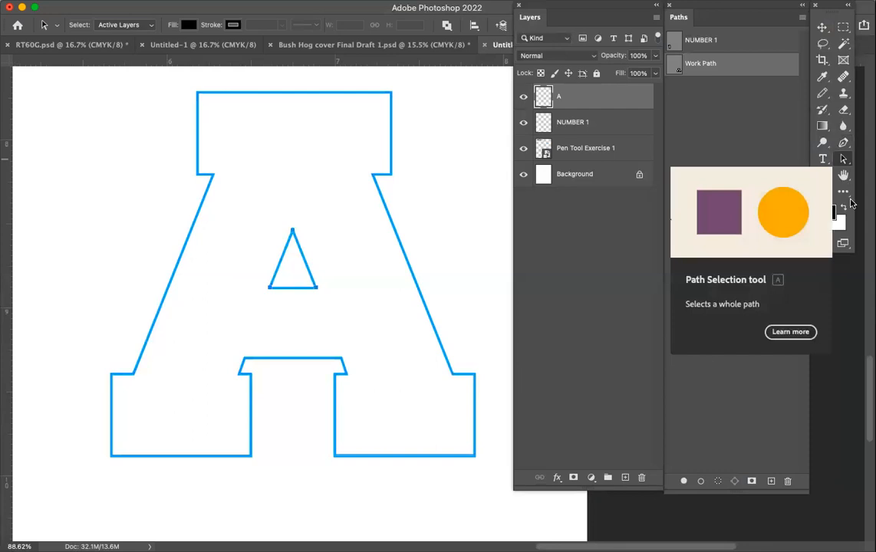
pyautogui.click(843, 160)
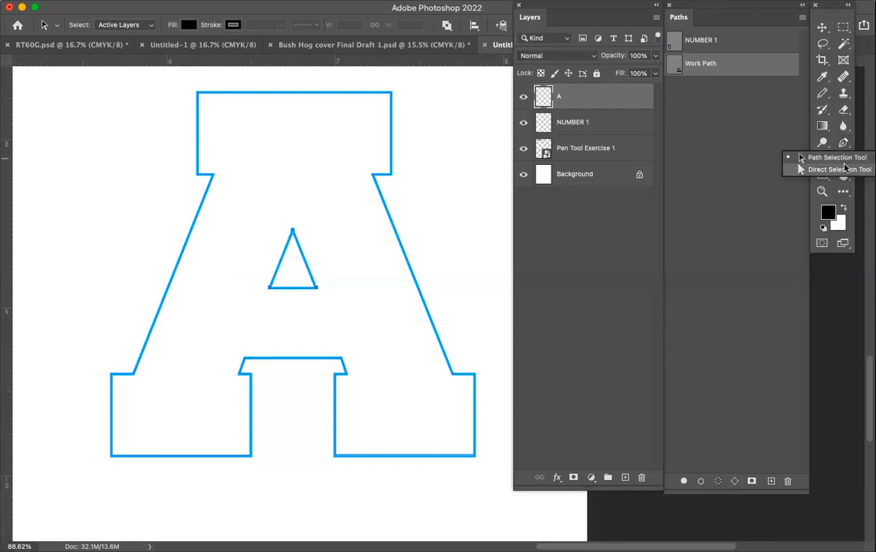
pyautogui.click(844, 169)
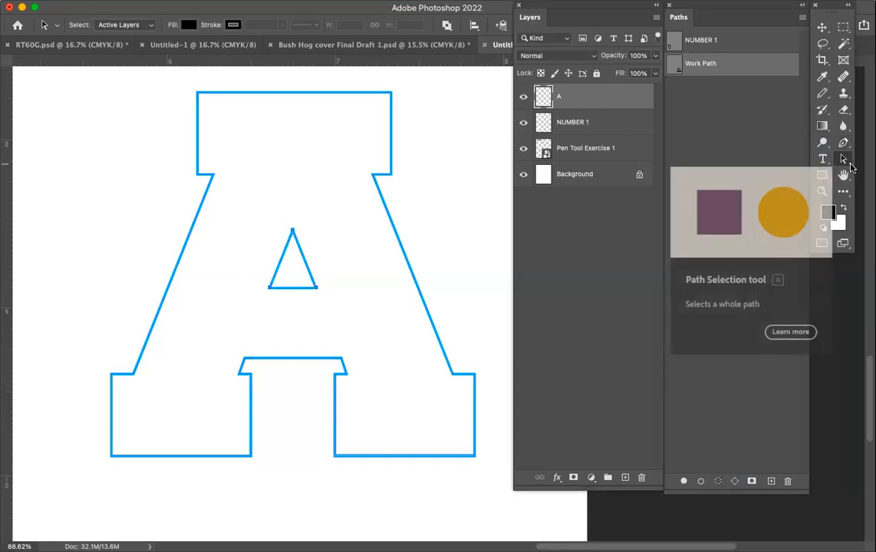
pyautogui.rightClick(848, 168)
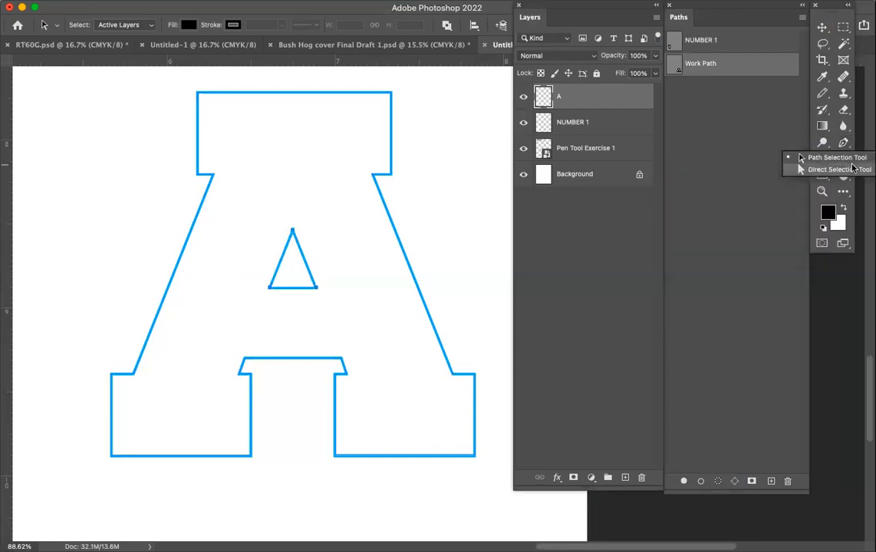
pyautogui.click(825, 46)
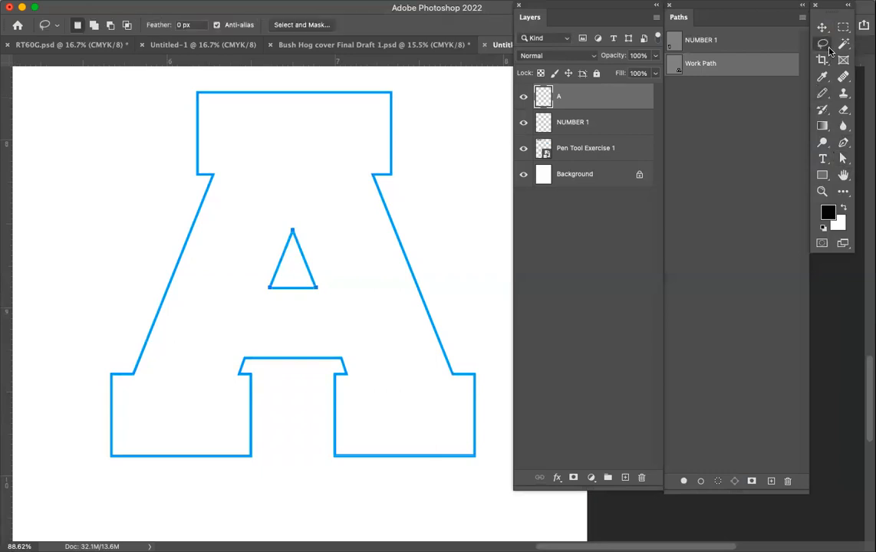
pyautogui.rightClick(830, 51)
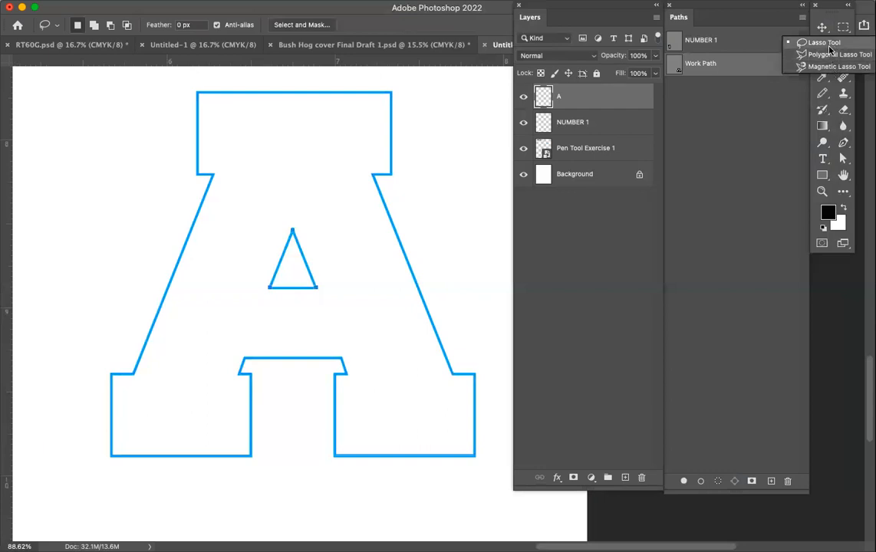
pyautogui.click(830, 44)
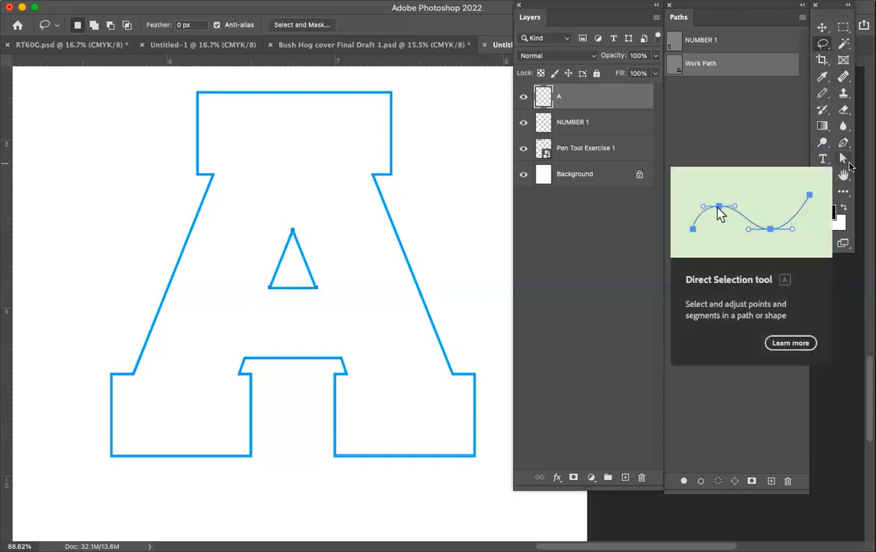
# Select the upper-right corner anchor of the letter's outer path with the Direct Selection tool.
pyautogui.click(849, 166)
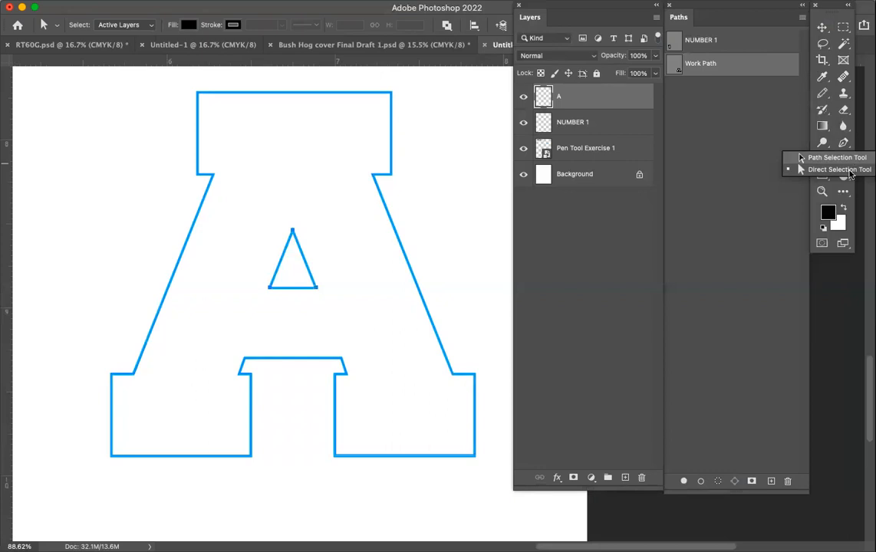
pyautogui.click(849, 170)
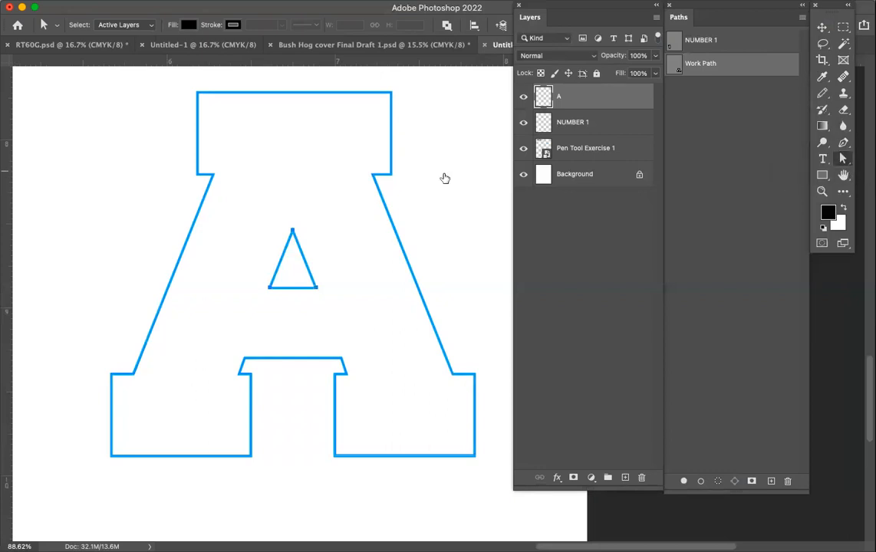
pyautogui.click(391, 93)
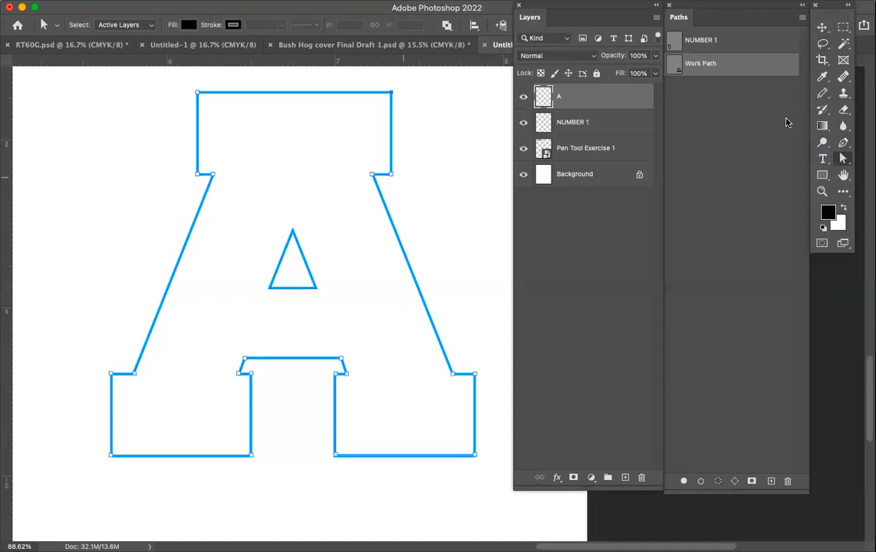
# Select the outer and triangle paths with the Path Selection tool and make them a new anti-aliased selection with 0 px feather.
pyautogui.click(844, 160)
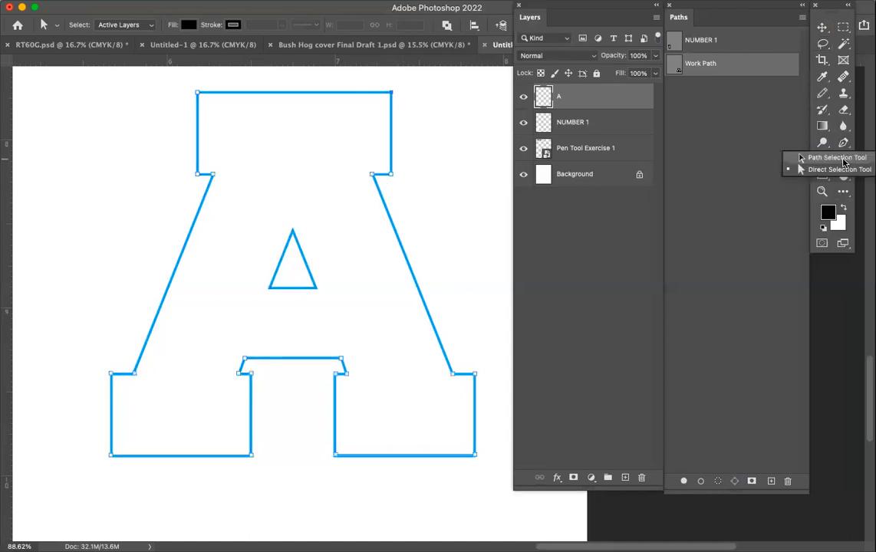
pyautogui.click(837, 157)
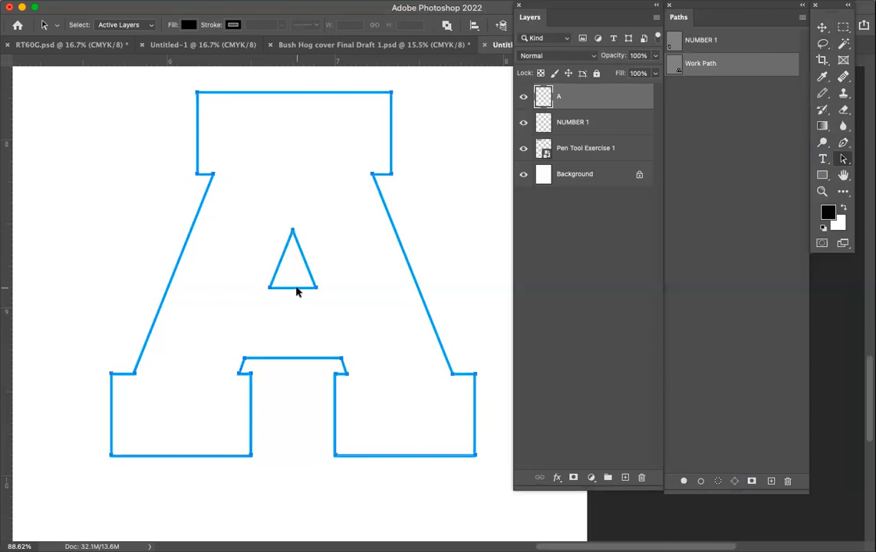
pyautogui.click(395, 219)
pyautogui.click(802, 18)
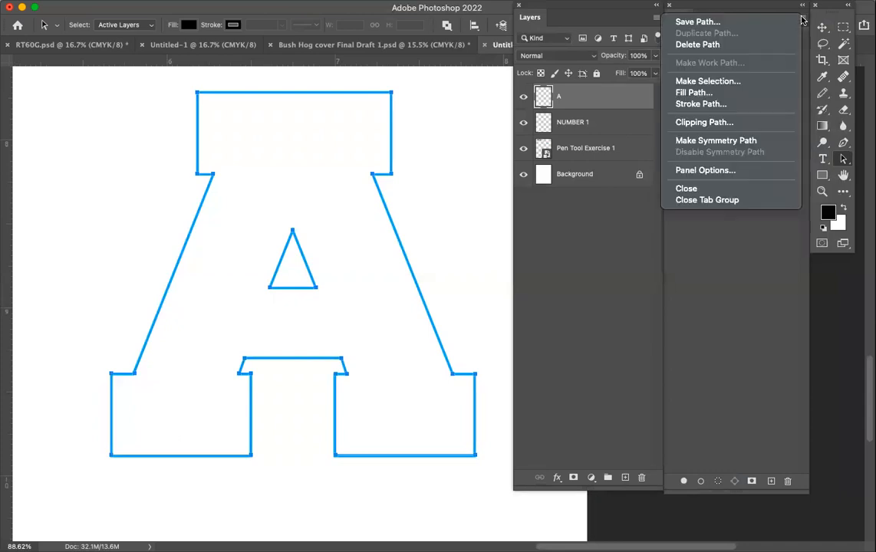
pyautogui.click(763, 80)
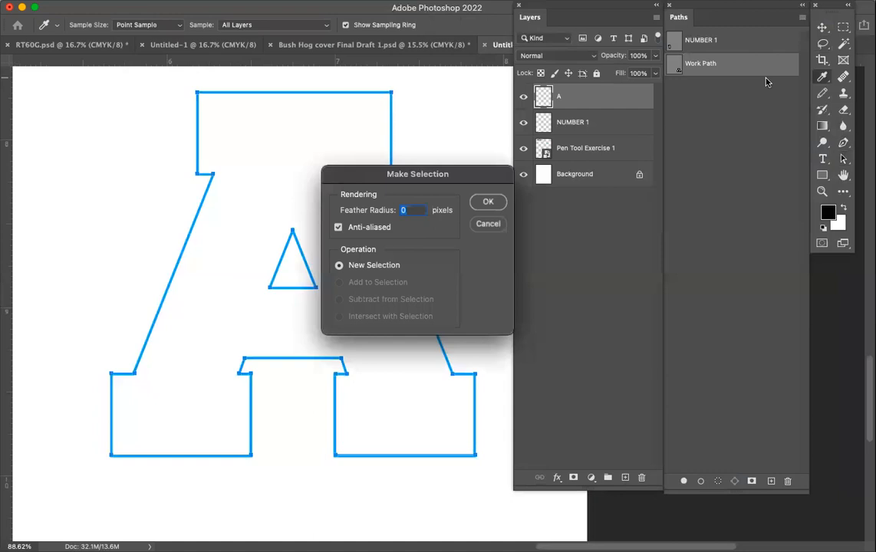
pyautogui.click(489, 203)
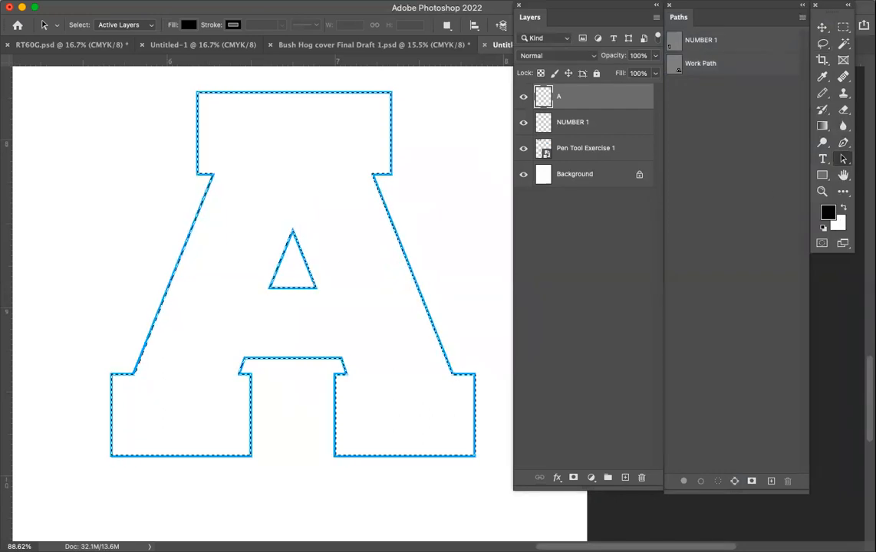
# Fill the letter A selection with White at Normal mode and 100% opacity.
pyautogui.click(96, 7)
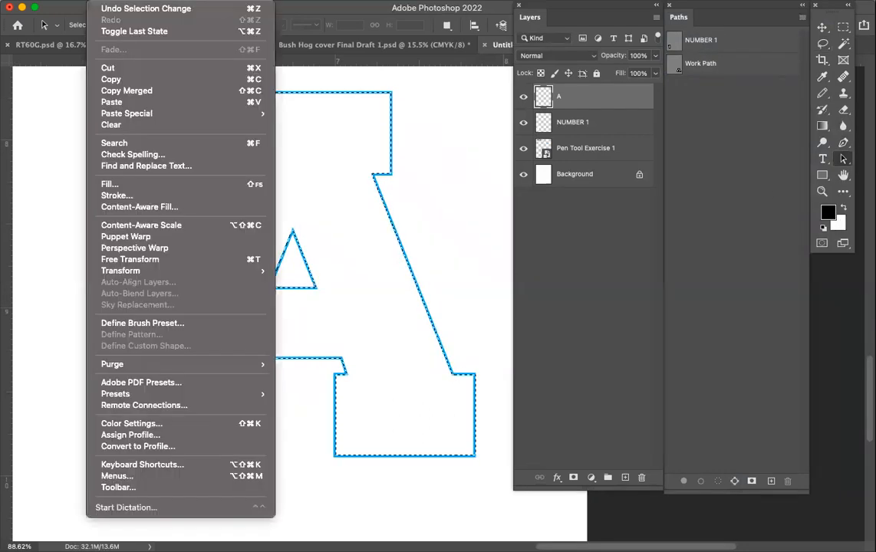
pyautogui.click(115, 186)
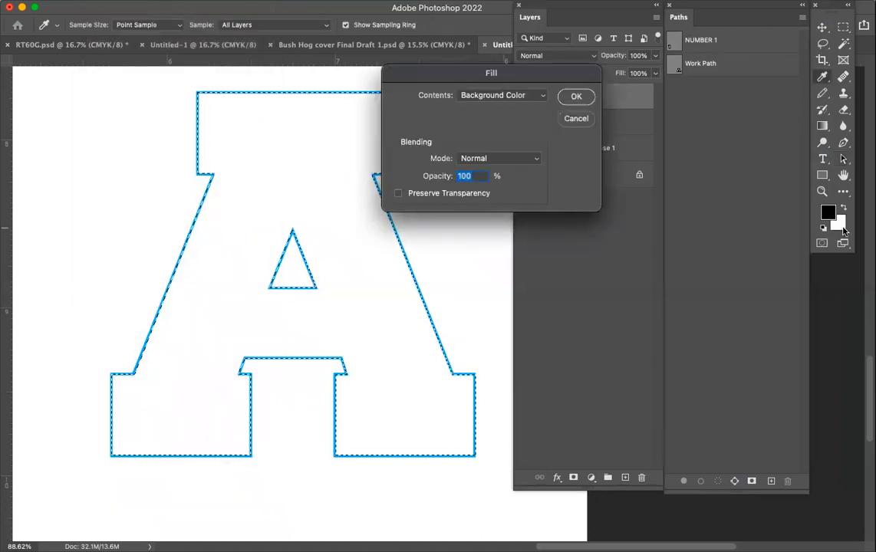
pyautogui.click(541, 96)
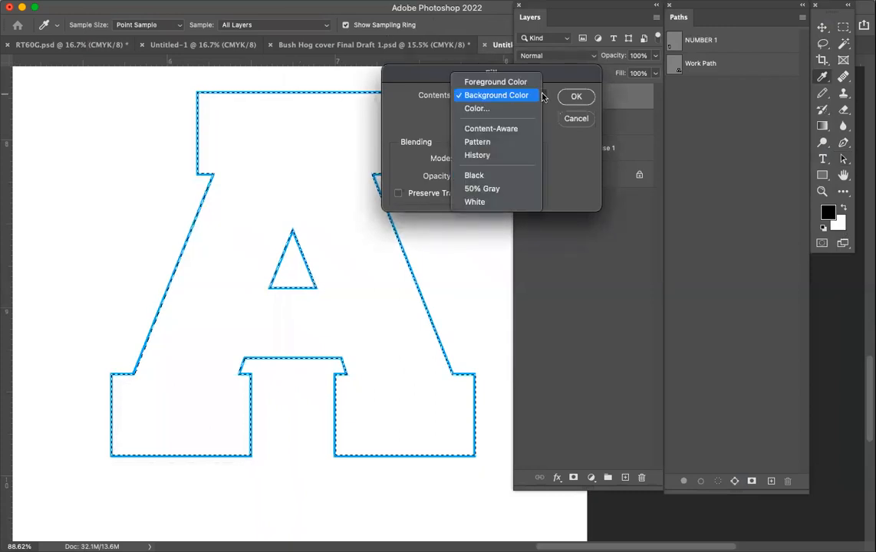
pyautogui.click(522, 203)
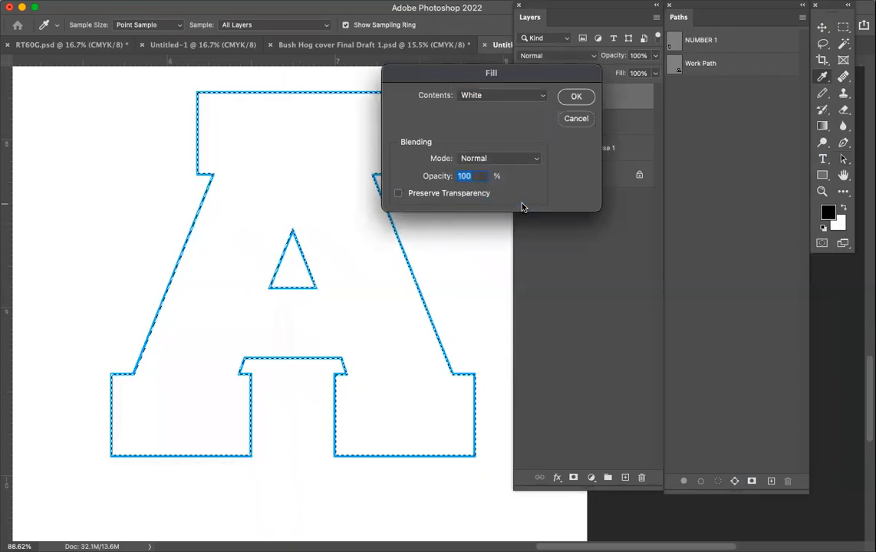
pyautogui.click(575, 98)
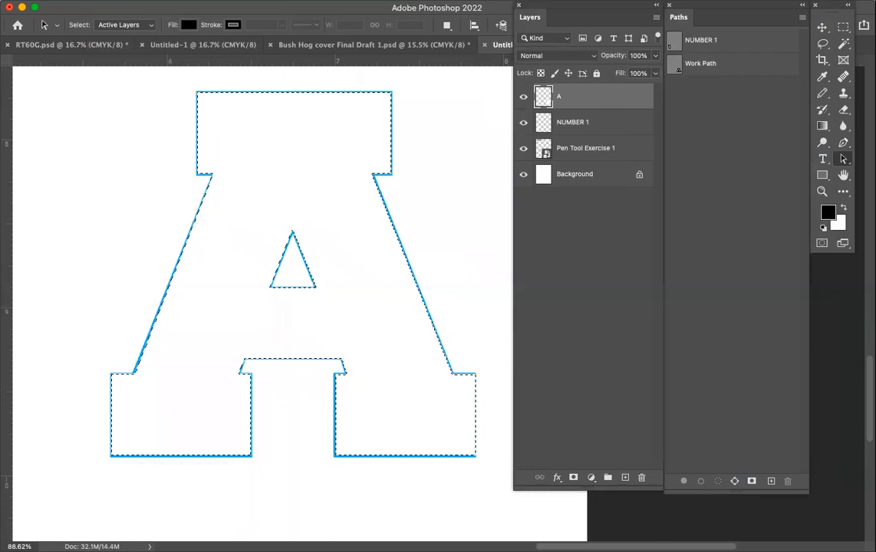
# Stroke the letter A selection with a 6 px black line, centered, in Normal mode at 100% opacity.
pyautogui.click(99, 1)
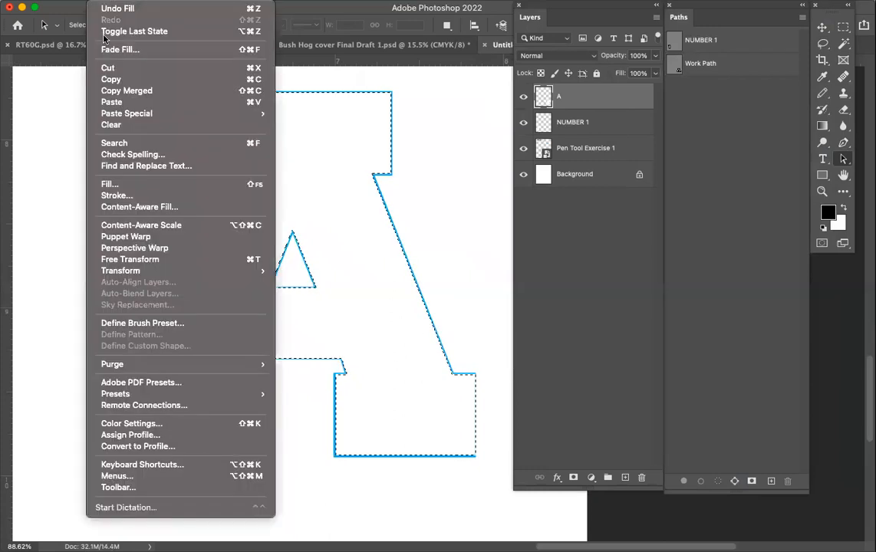
pyautogui.click(119, 195)
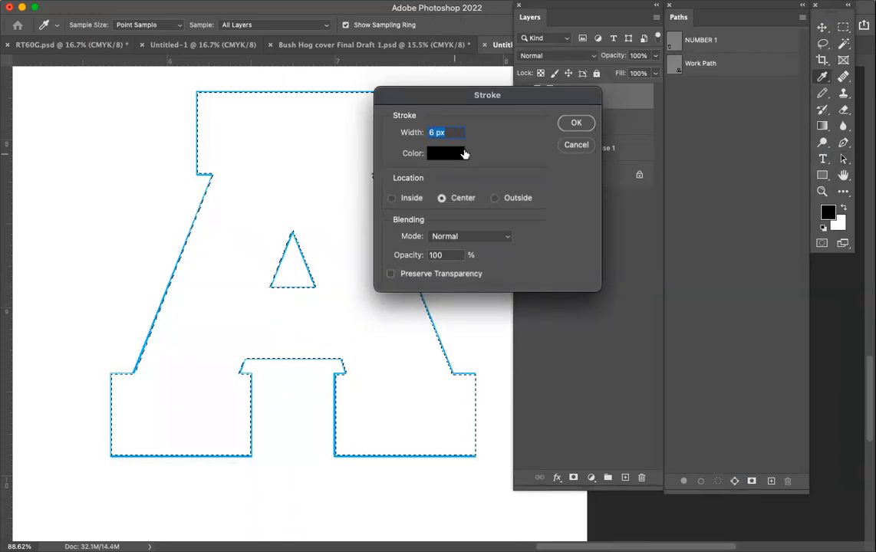
pyautogui.click(571, 126)
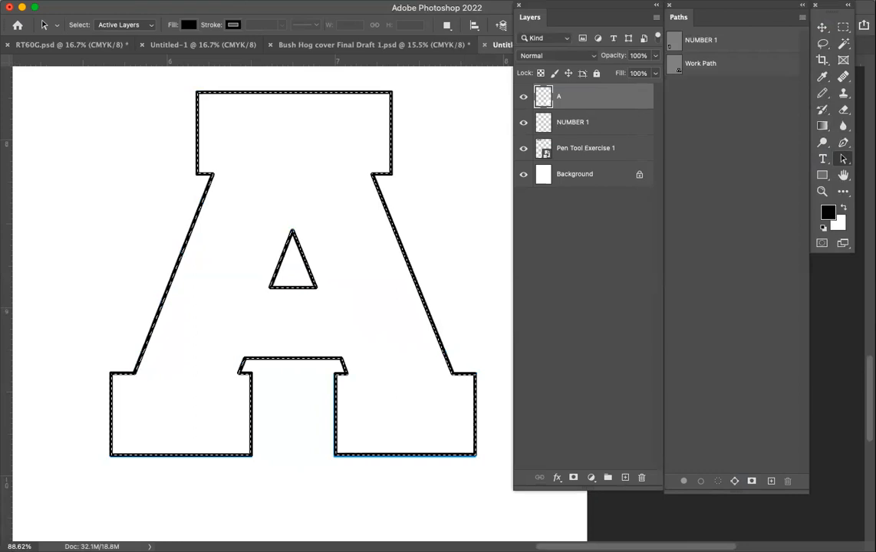
# Deselect the letter A and check it with the Background and Pen Tool Exercise 1 layers hidden.
pyautogui.click(233, 1)
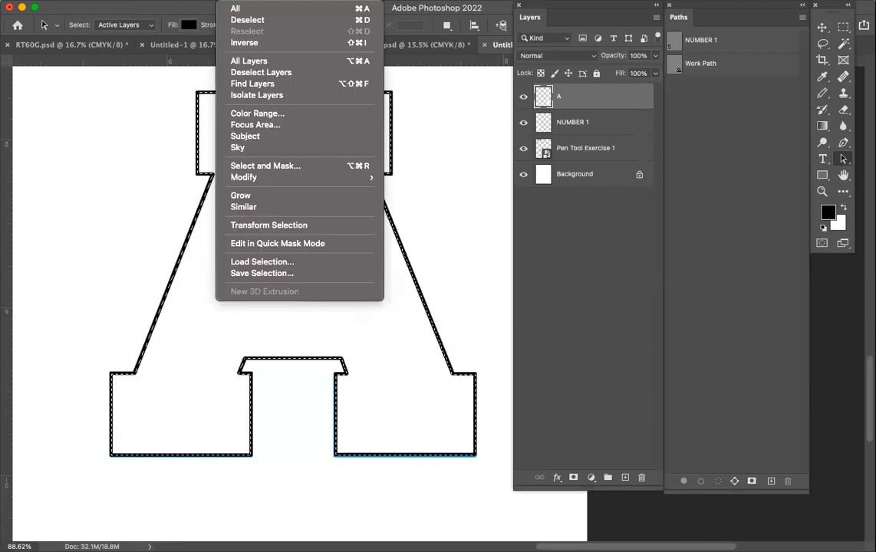
pyautogui.click(243, 73)
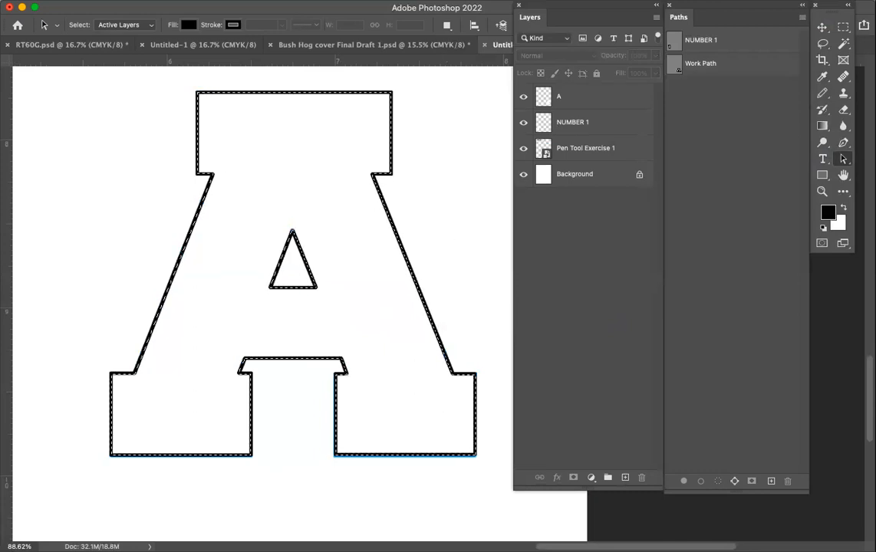
pyautogui.click(230, 2)
pyautogui.click(245, 19)
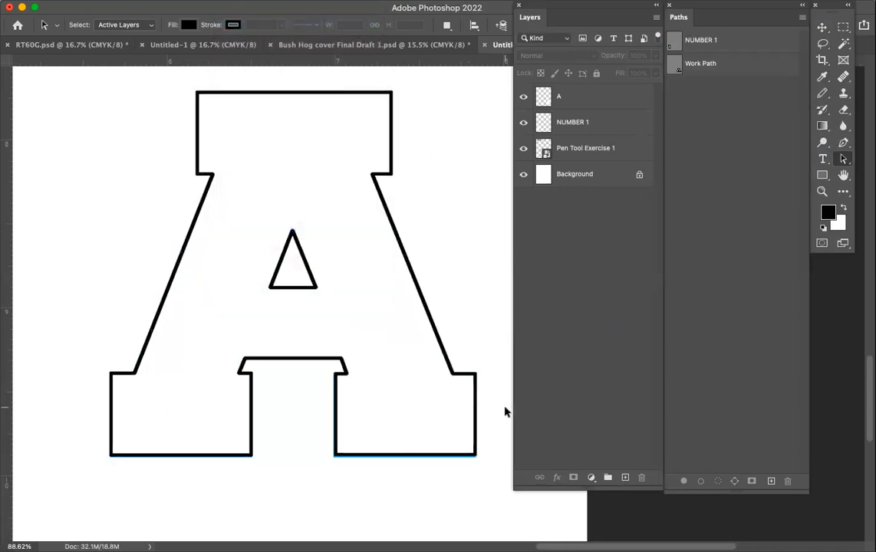
pyautogui.click(523, 175)
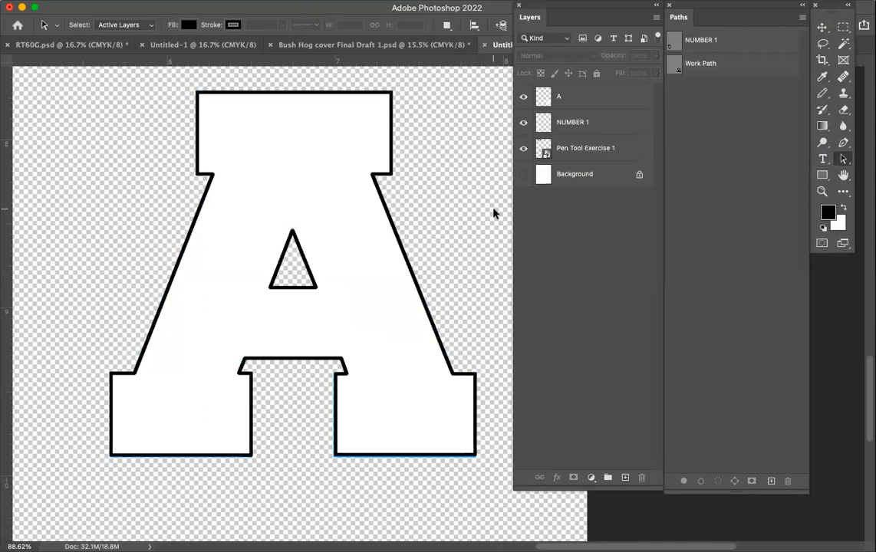
pyautogui.click(526, 152)
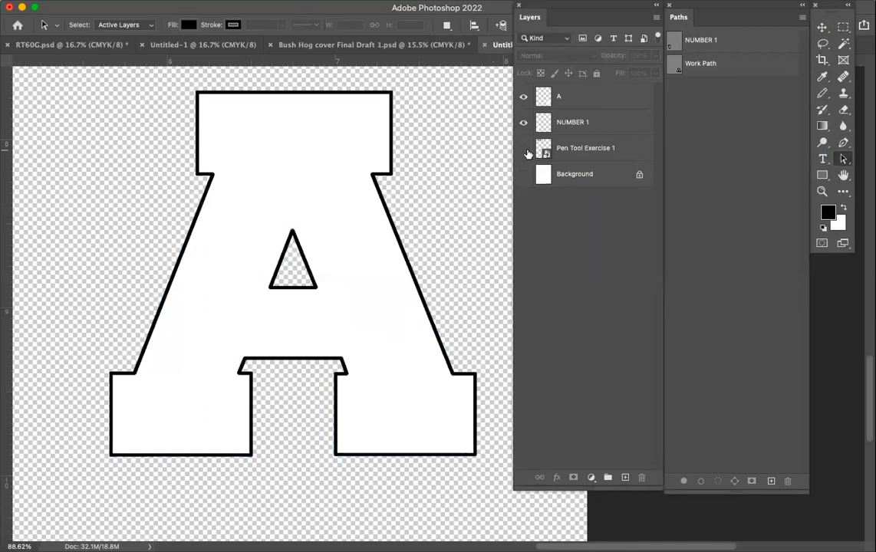
# Check the finished number 1 by hiding and reshowing the NUMBER 1 layer, and return to the letter A.
pyautogui.hscroll(-10, 296, 202)
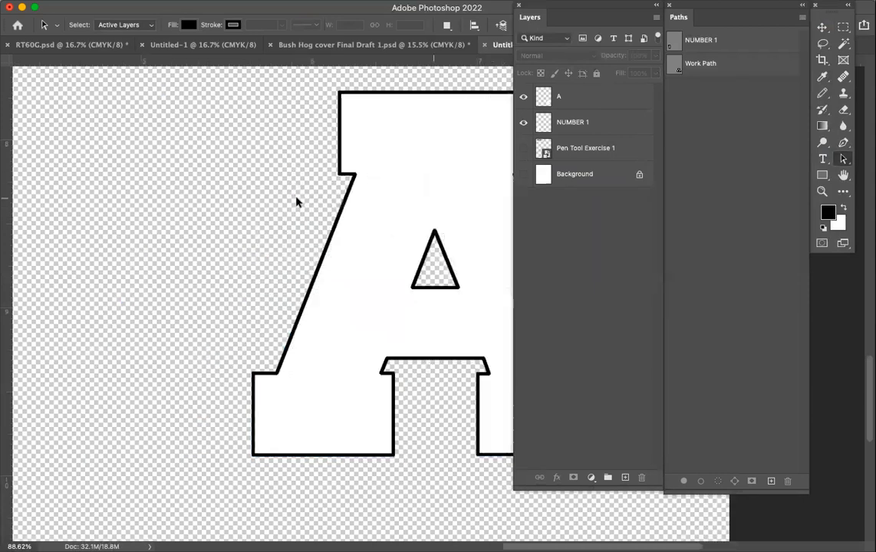
pyautogui.scroll(-5, 296, 202)
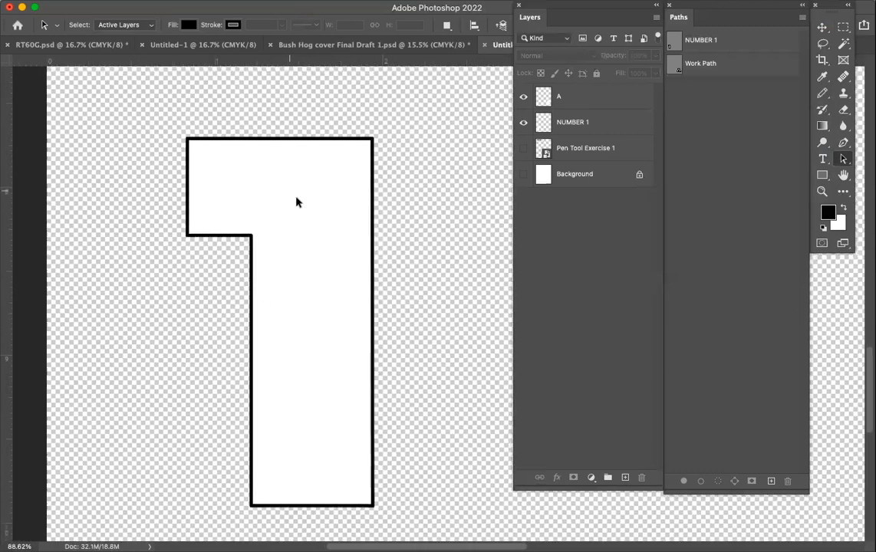
pyautogui.hscroll(4, 296, 202)
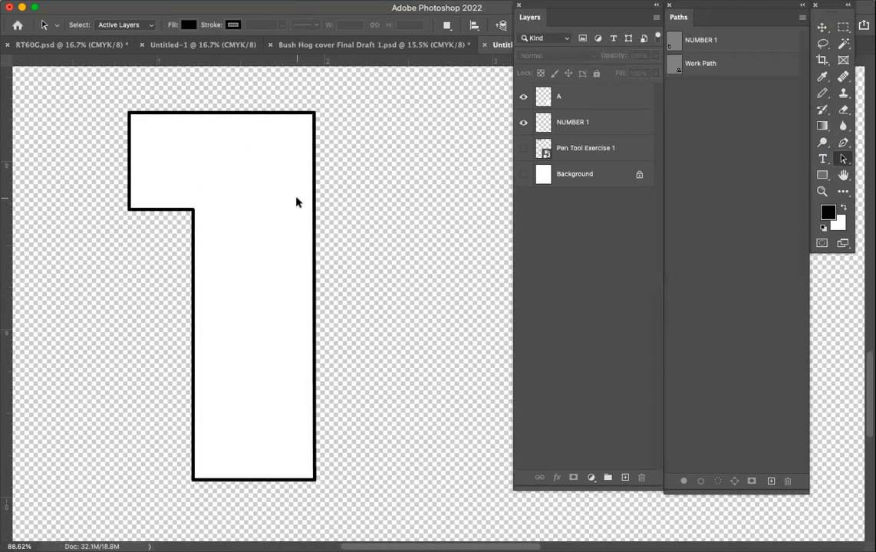
pyautogui.click(523, 123)
pyautogui.click(523, 122)
pyautogui.hscroll(10, 470, 115)
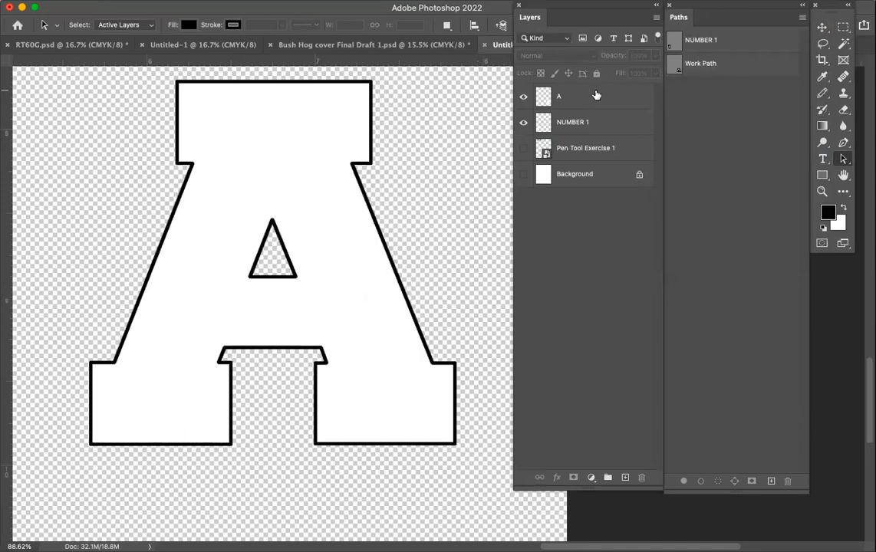
# Save the letter A's work path under the name A.
pyautogui.click(710, 66)
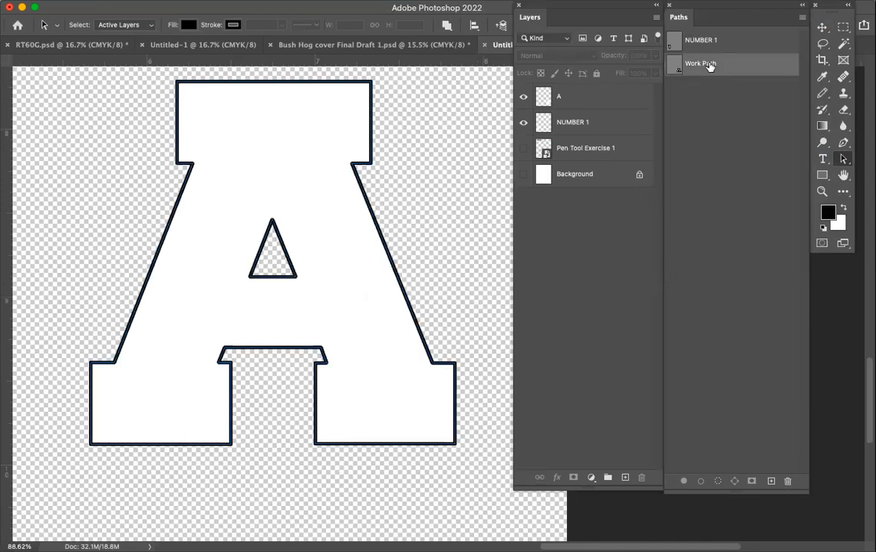
pyautogui.doubleClick(709, 65)
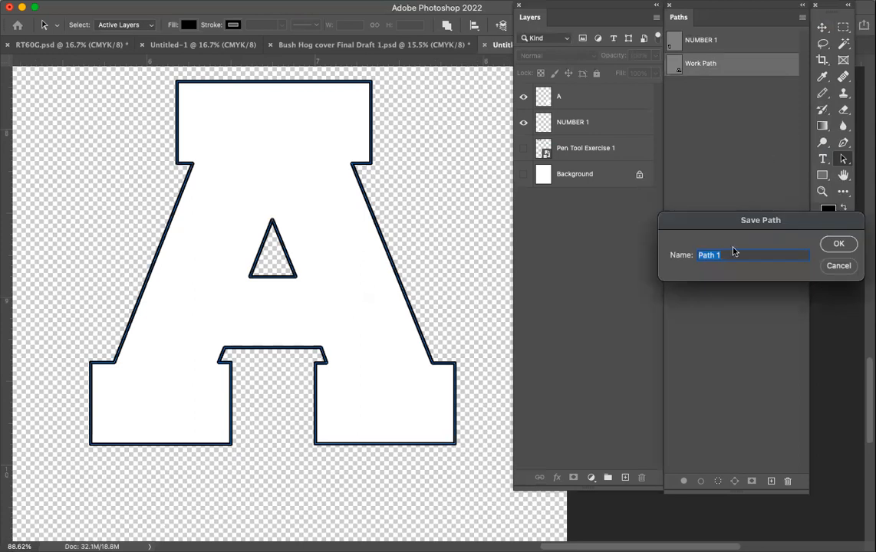
pyautogui.write('A')
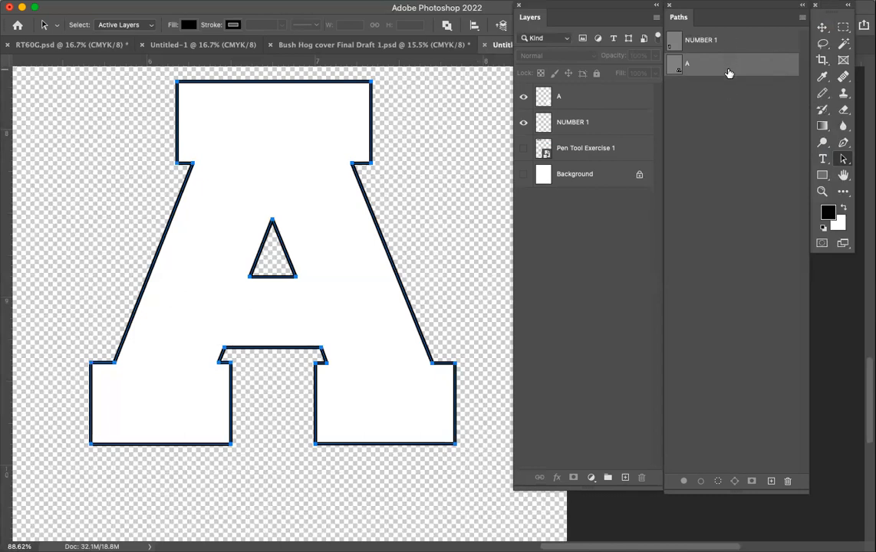
# Make a new anti-aliased selection with 0 px feather from the saved A path.
pyautogui.click(800, 20)
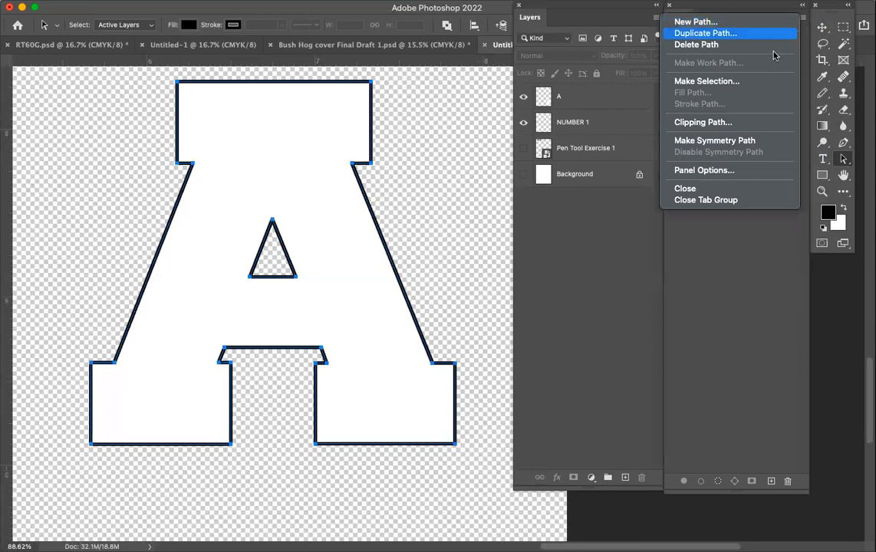
pyautogui.click(758, 84)
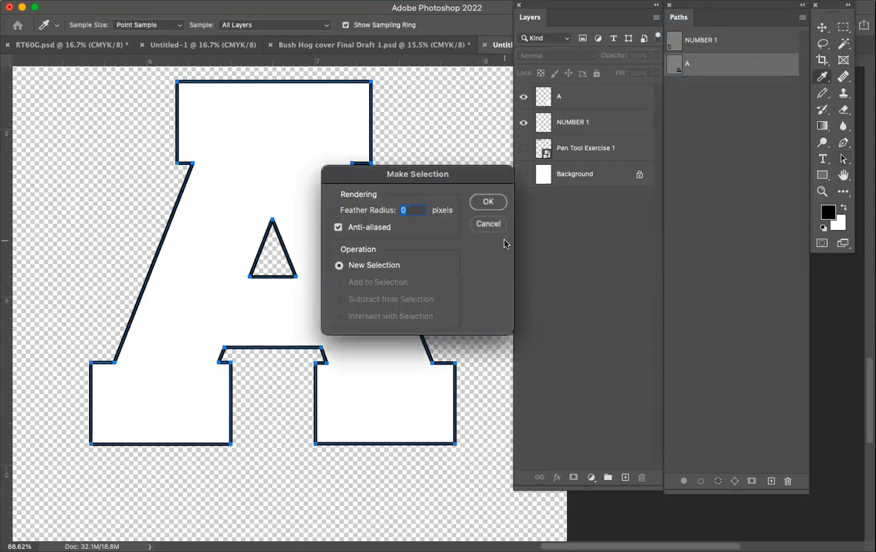
pyautogui.click(496, 201)
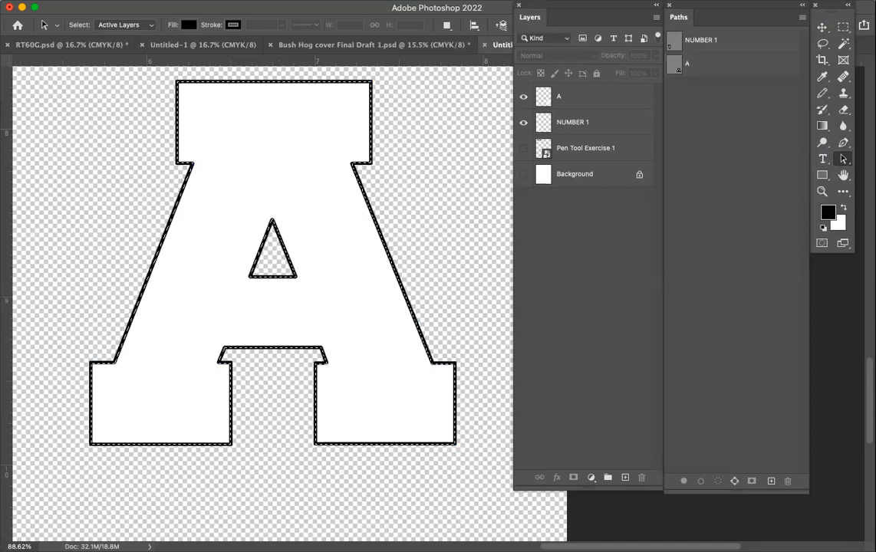
# Stroke the selection on the A layer with a 6 px red line (#e90f12), centered, in Normal mode at 100% opacity.
pyautogui.click(98, 1)
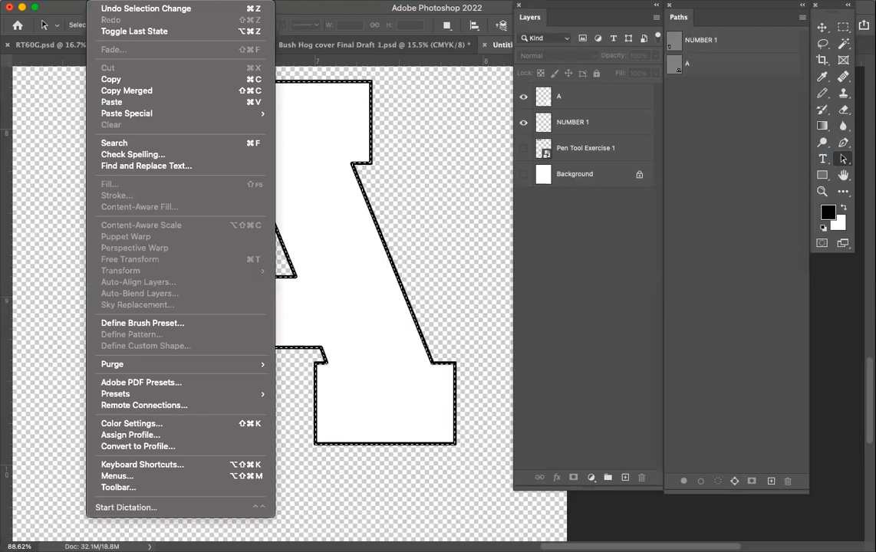
pyautogui.click(585, 238)
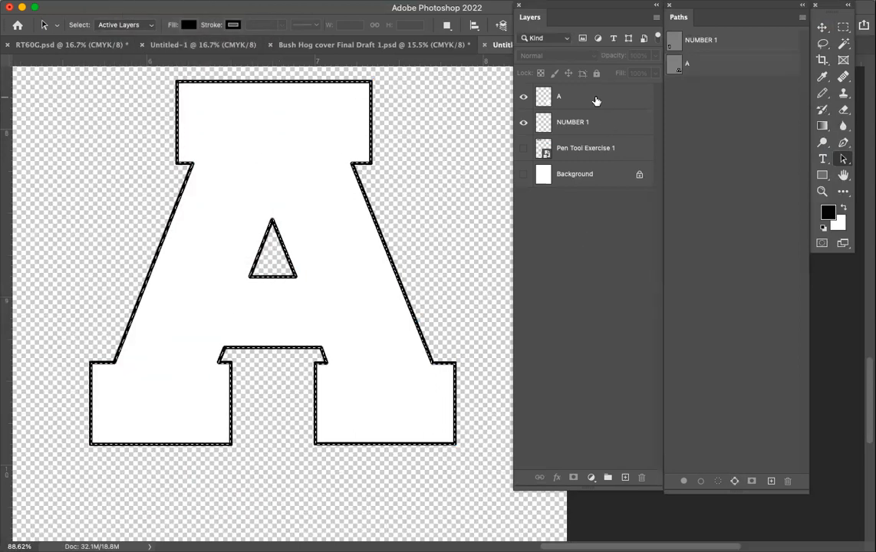
pyautogui.click(597, 98)
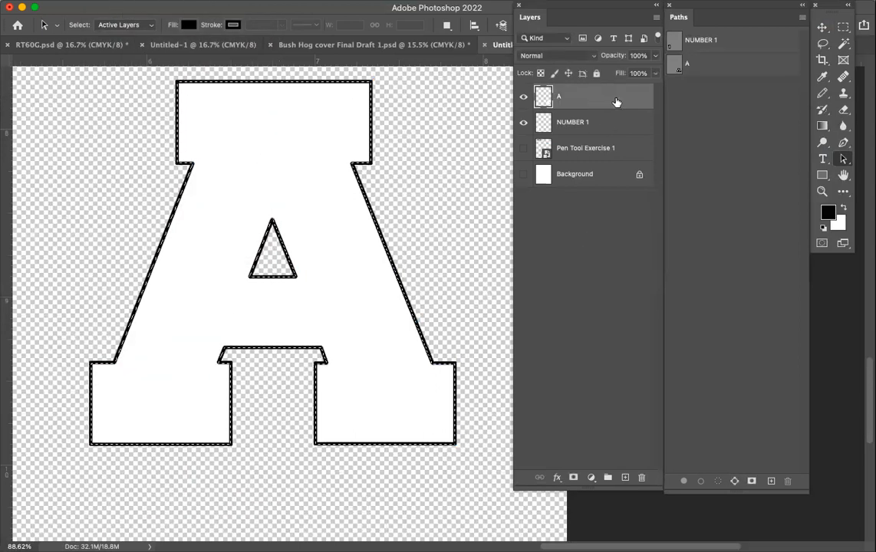
pyautogui.click(101, 1)
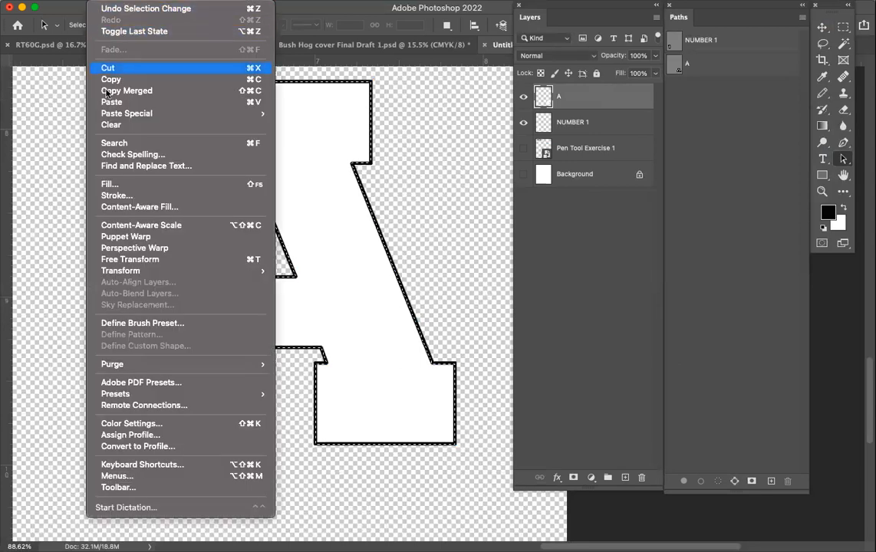
pyautogui.click(116, 195)
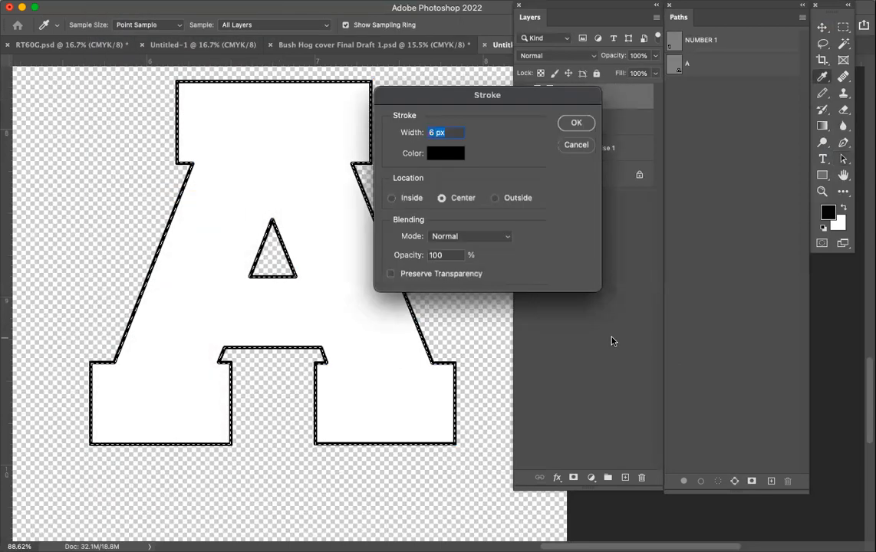
pyautogui.click(448, 153)
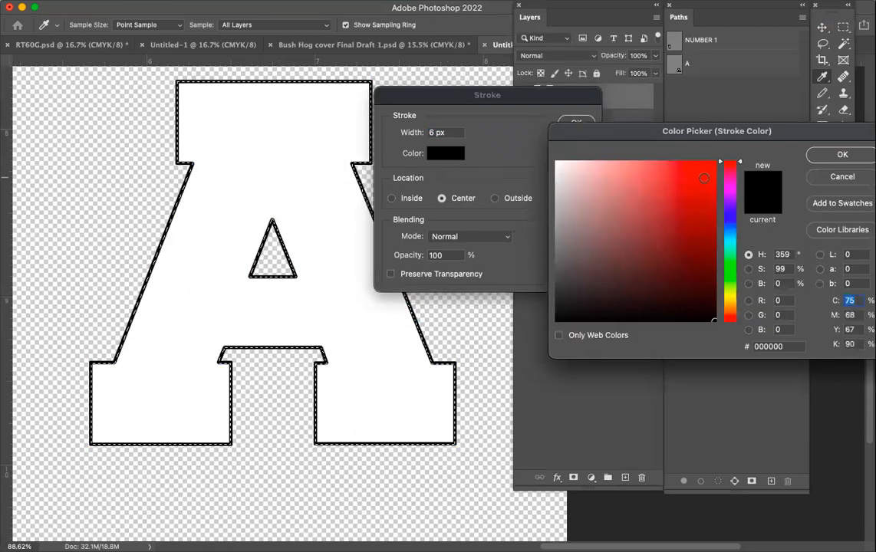
pyautogui.click(706, 175)
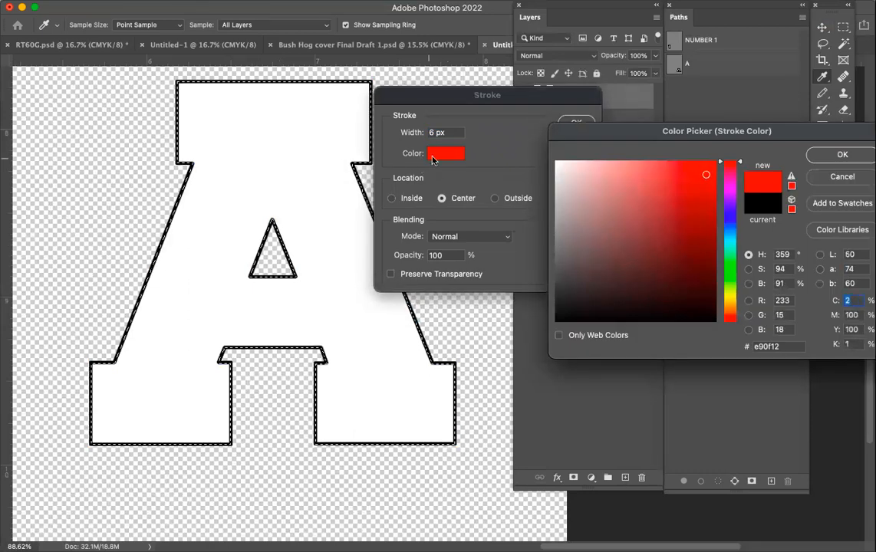
pyautogui.click(832, 156)
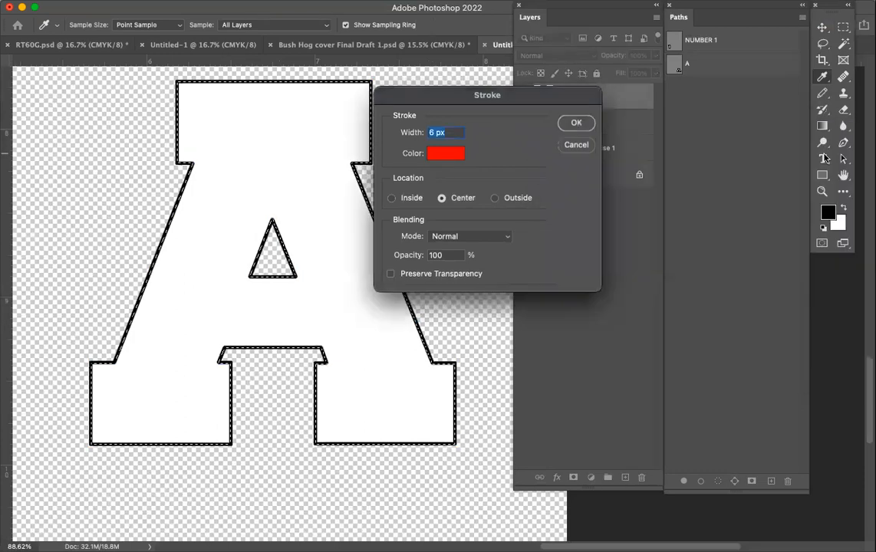
pyautogui.click(575, 124)
pyautogui.press('a')
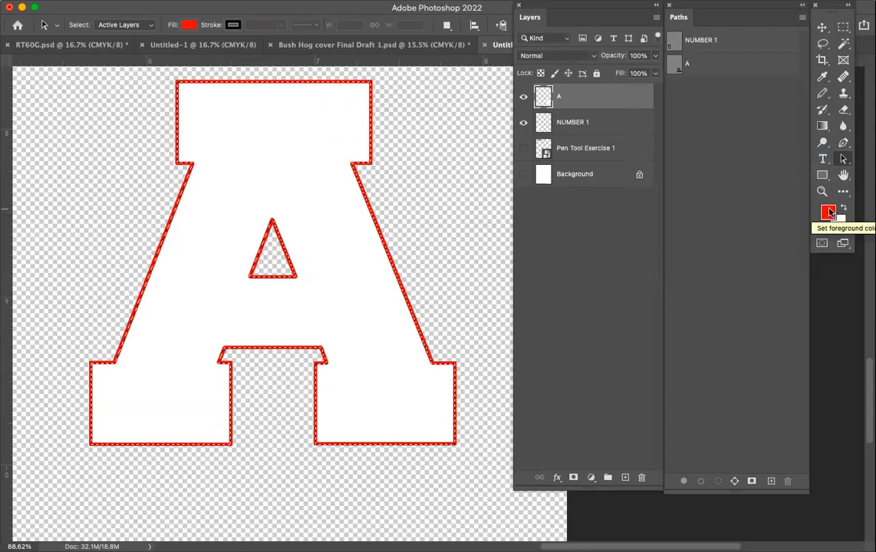
# Stroke the same letter A selection with a 6 px black line, centered, in Normal mode at 100% opacity.
pyautogui.click(104, 2)
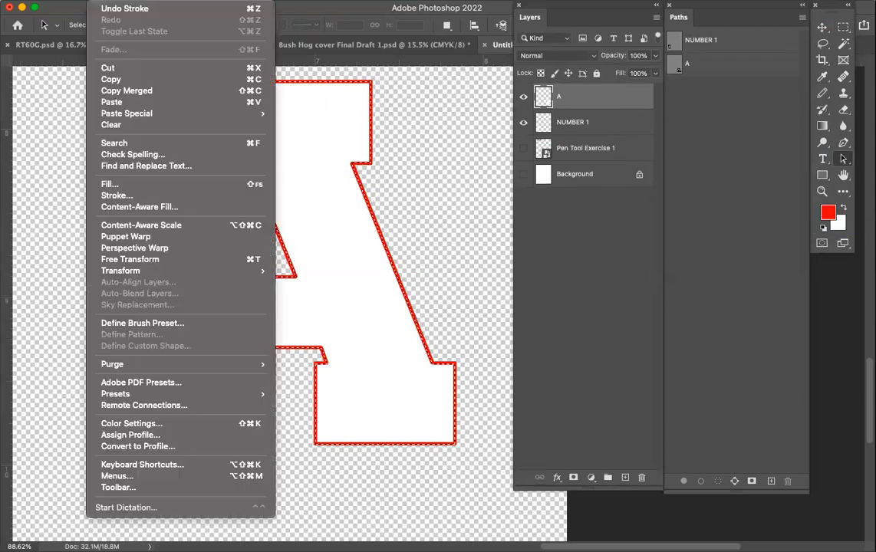
pyautogui.click(116, 196)
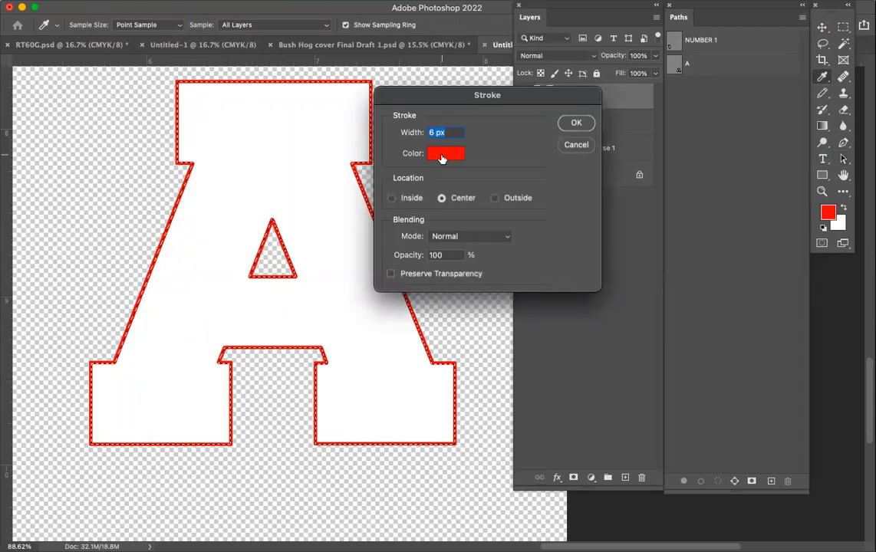
pyautogui.click(442, 158)
pyautogui.moveTo(704, 317); pyautogui.dragTo(718, 324)
pyautogui.press('Return')
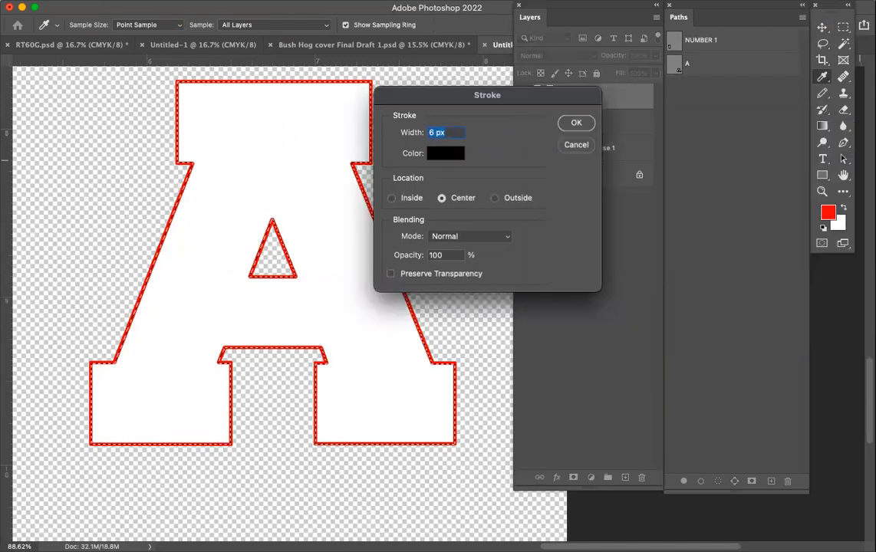
pyautogui.click(576, 125)
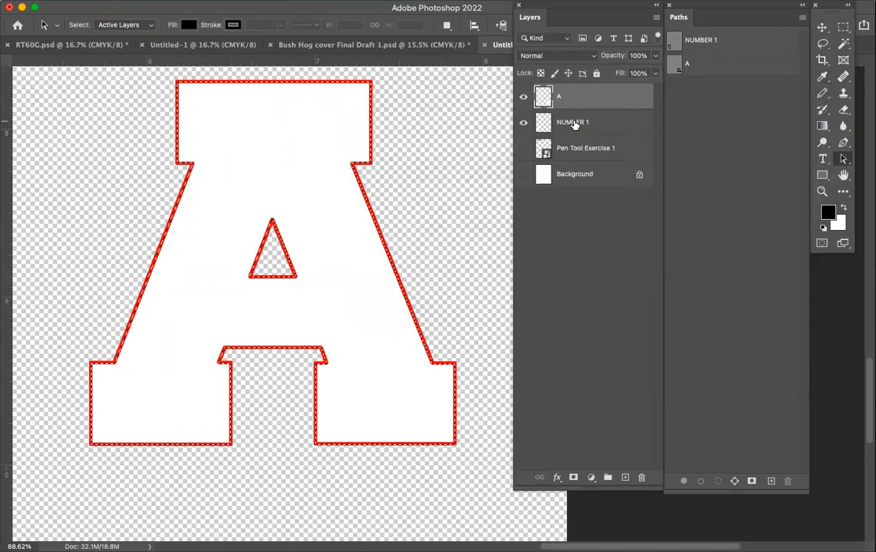